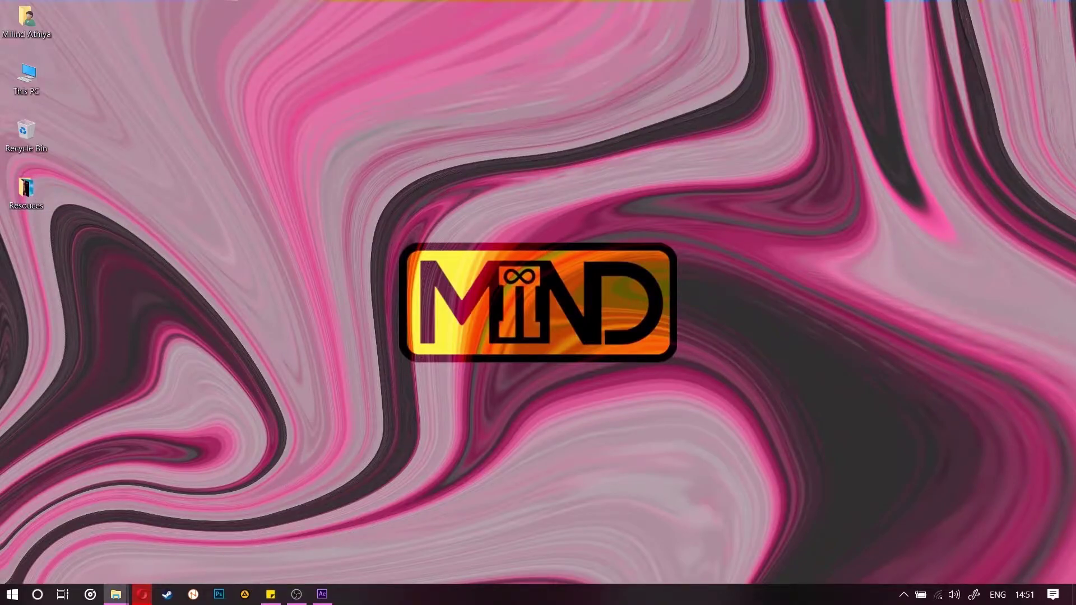
Open the Resouces folder showing images 1 and DSC_0914, centre it, and bring After Effects forward.
{"action": "double_click", "coordinate": [26, 191]}
{"action": "left_click_drag", "start_coordinate": [1007, 22], "coordinate": [480, 108]}
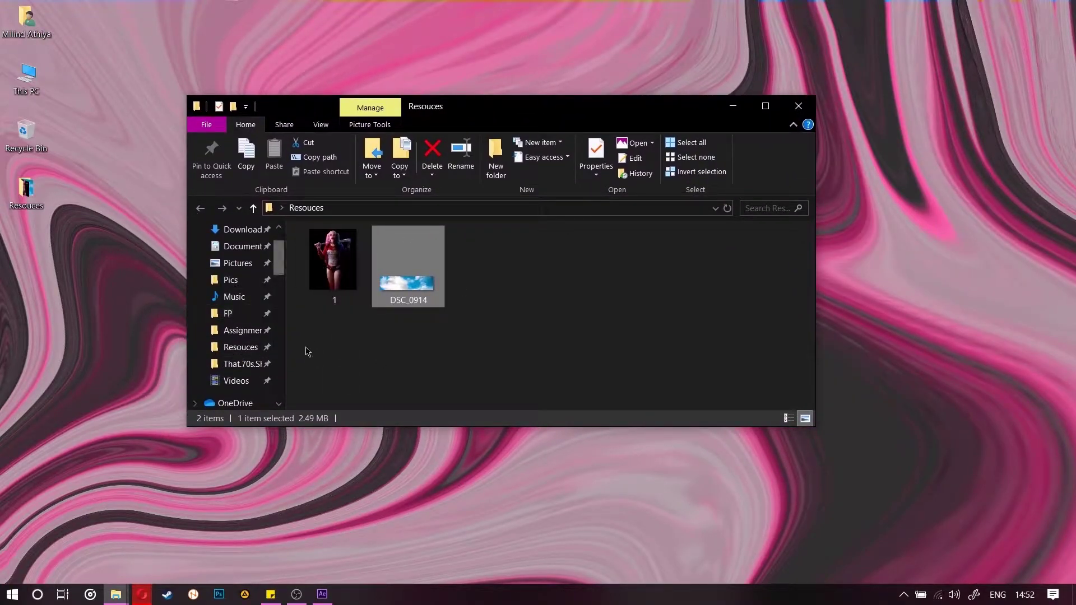
{"action": "mouse_move", "coordinate": [329, 598]}
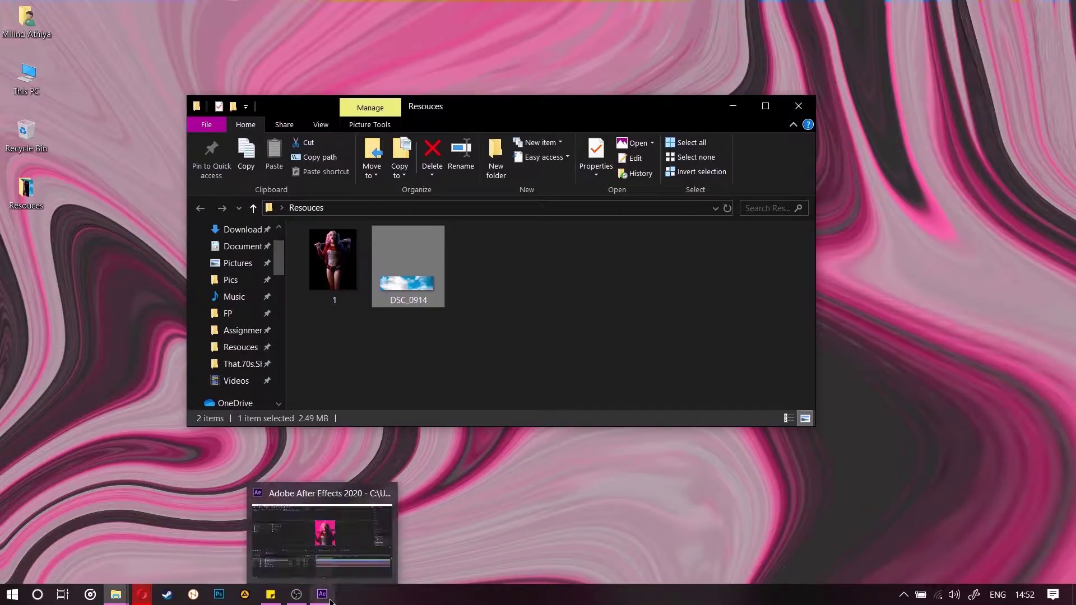
{"action": "left_click", "coordinate": [330, 538]}
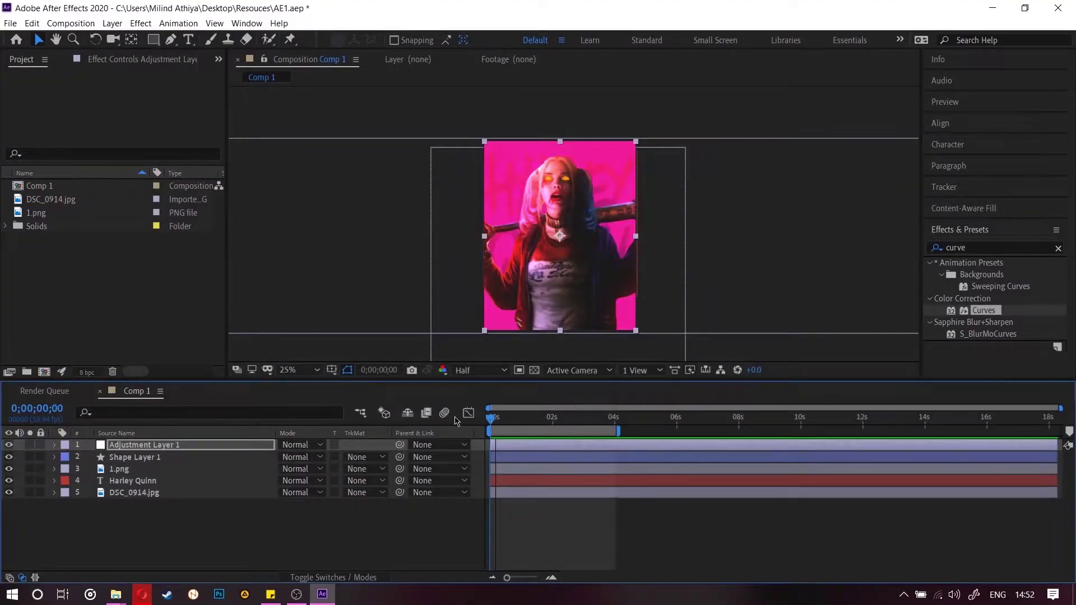
Preview the finished Comp 1 Harley Quinn animation, then stop playback.
{"action": "key", "text": "space"}
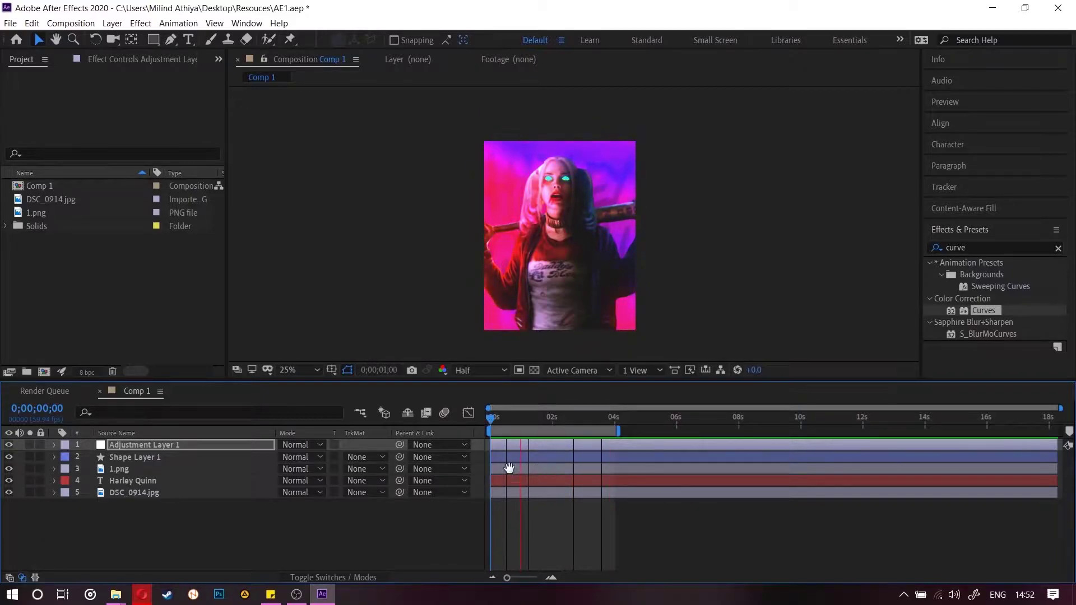
{"action": "left_click", "coordinate": [145, 449]}
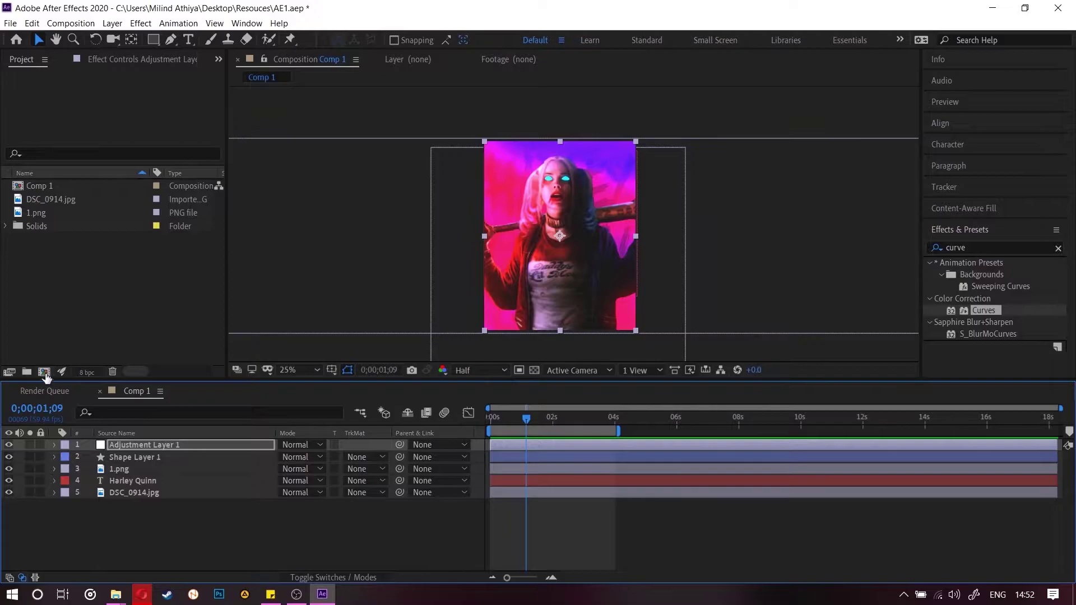
{"action": "left_click", "coordinate": [44, 372]}
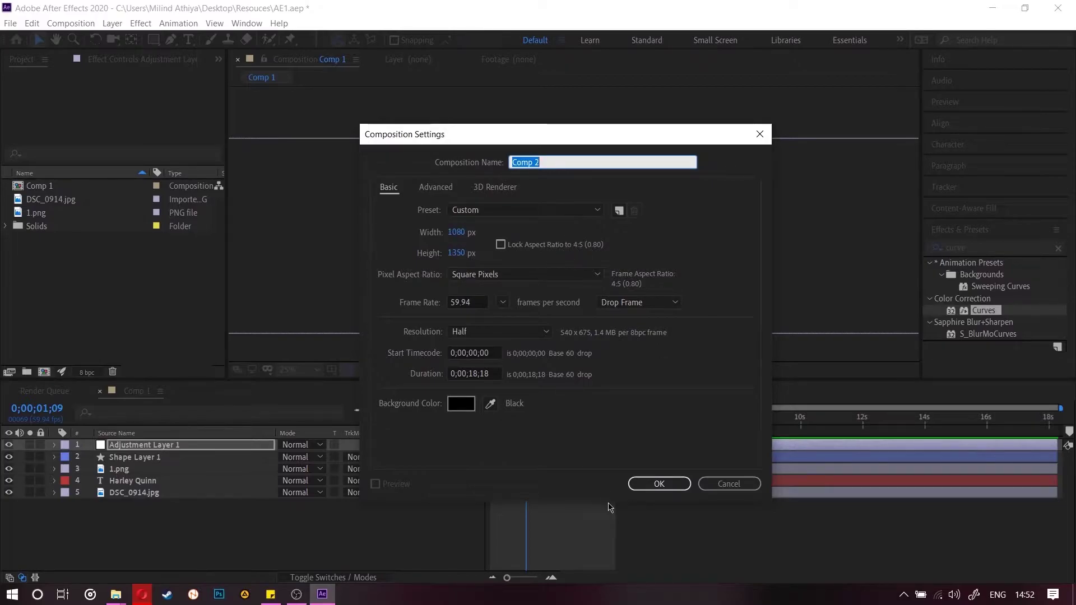
Create Comp 2 at 1080×1350 px, 59.94 fps, with a black background.
{"action": "left_click", "coordinate": [660, 484]}
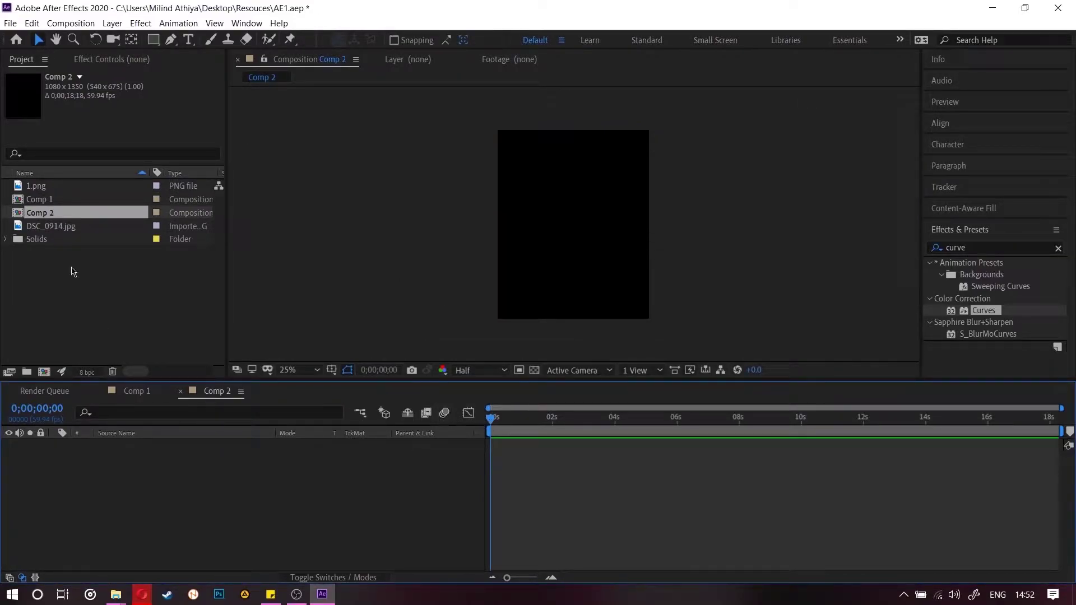
{"action": "mouse_move", "coordinate": [18, 188]}
{"action": "left_mouse_down"}
{"action": "mouse_move", "coordinate": [134, 455]}
{"action": "mouse_move", "coordinate": [39, 483]}
{"action": "mouse_move", "coordinate": [19, 186]}
{"action": "left_mouse_up"}
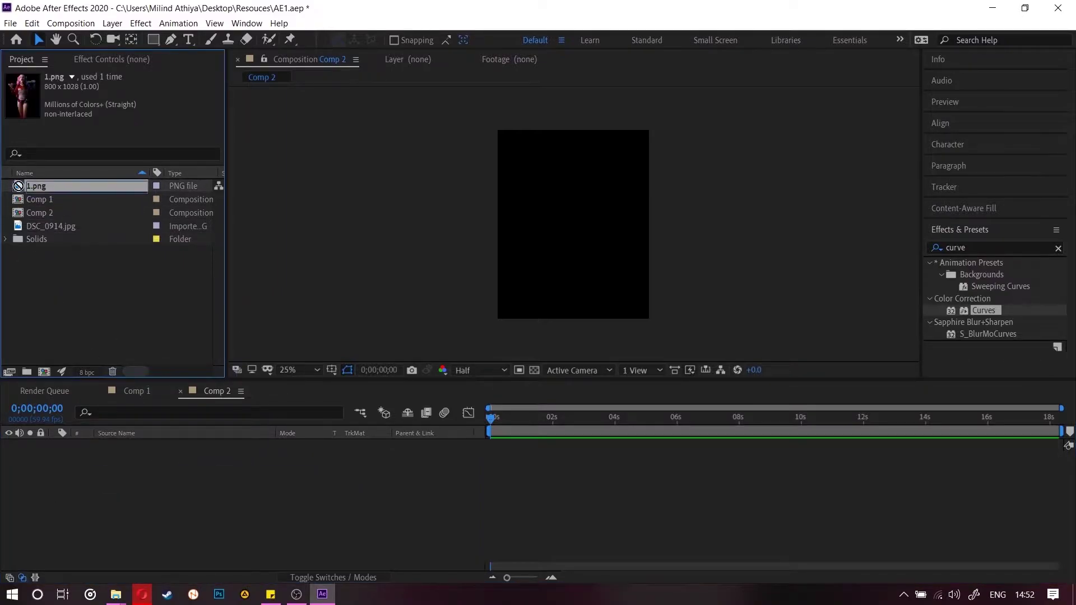
{"action": "double_click", "coordinate": [32, 345]}
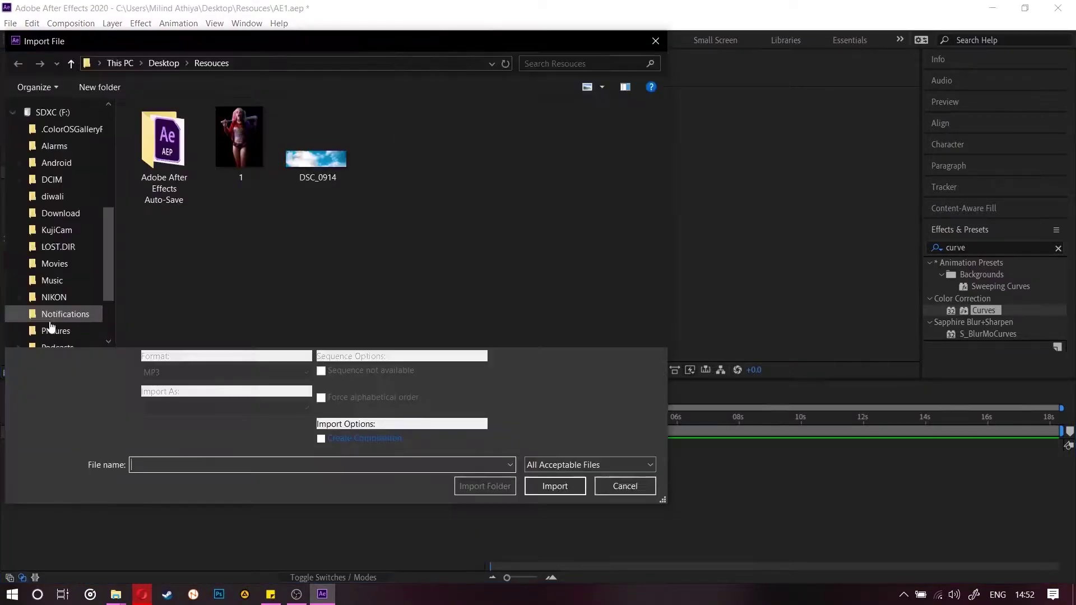
{"action": "left_click", "coordinate": [235, 145]}
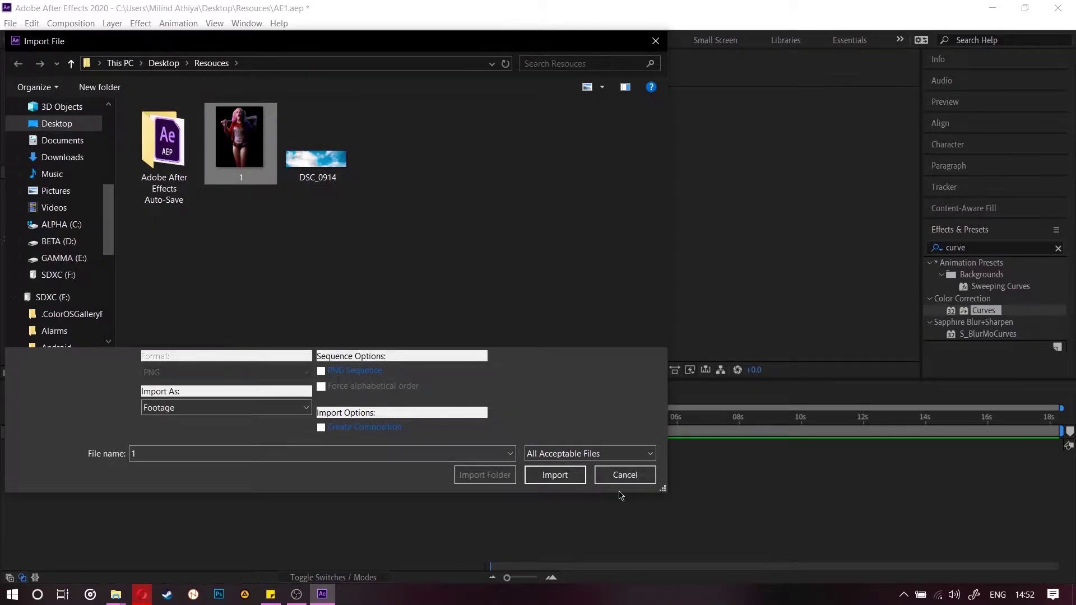
{"action": "left_click", "coordinate": [624, 475]}
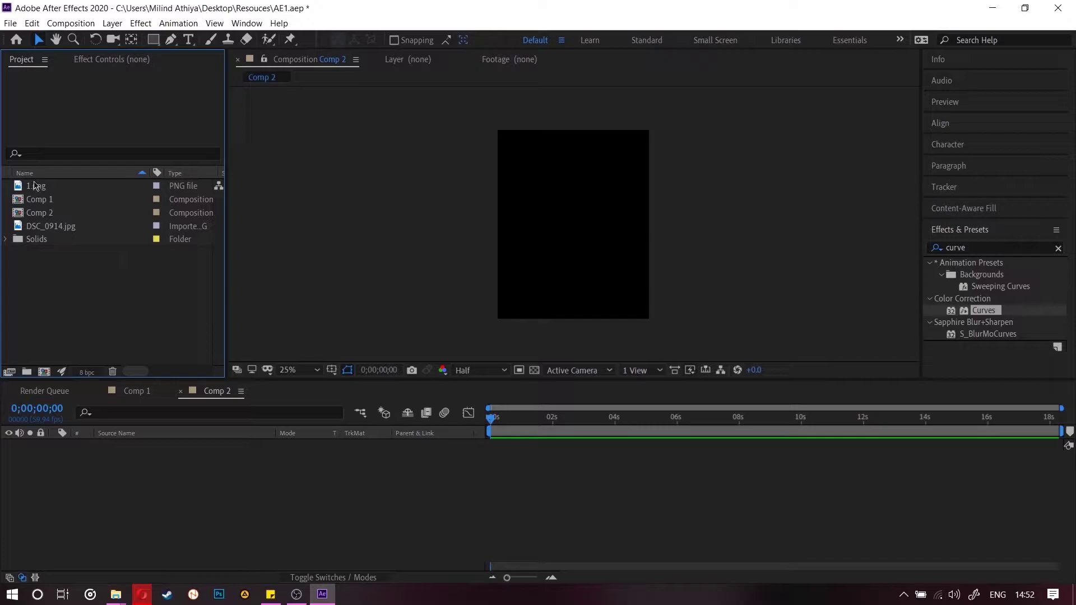
{"action": "left_click_drag", "start_coordinate": [34, 186], "coordinate": [123, 472]}
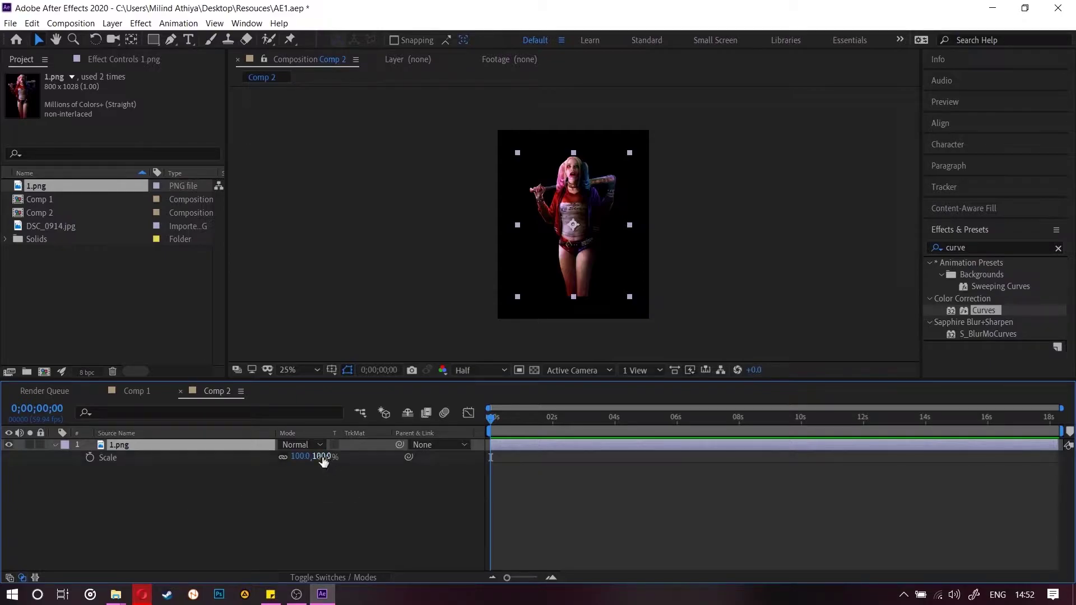
Scale 1.png to 187% and lower it, then add DSC_0914.jpg beneath at 93% scale.
{"action": "left_click_drag", "start_coordinate": [323, 457], "coordinate": [373, 458]}
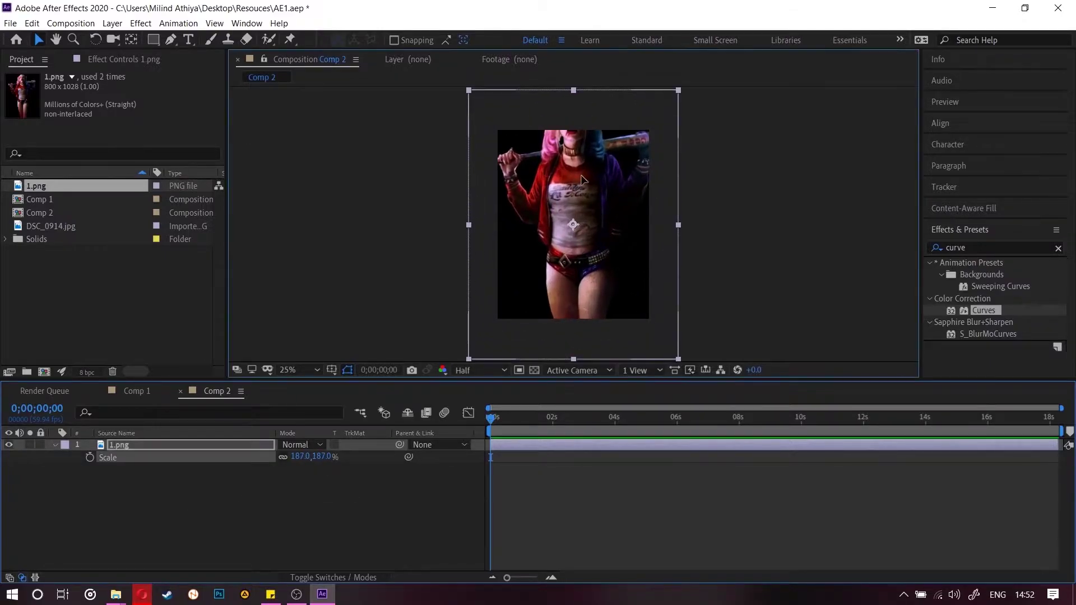
{"action": "left_click_drag", "start_coordinate": [581, 180], "coordinate": [579, 235]}
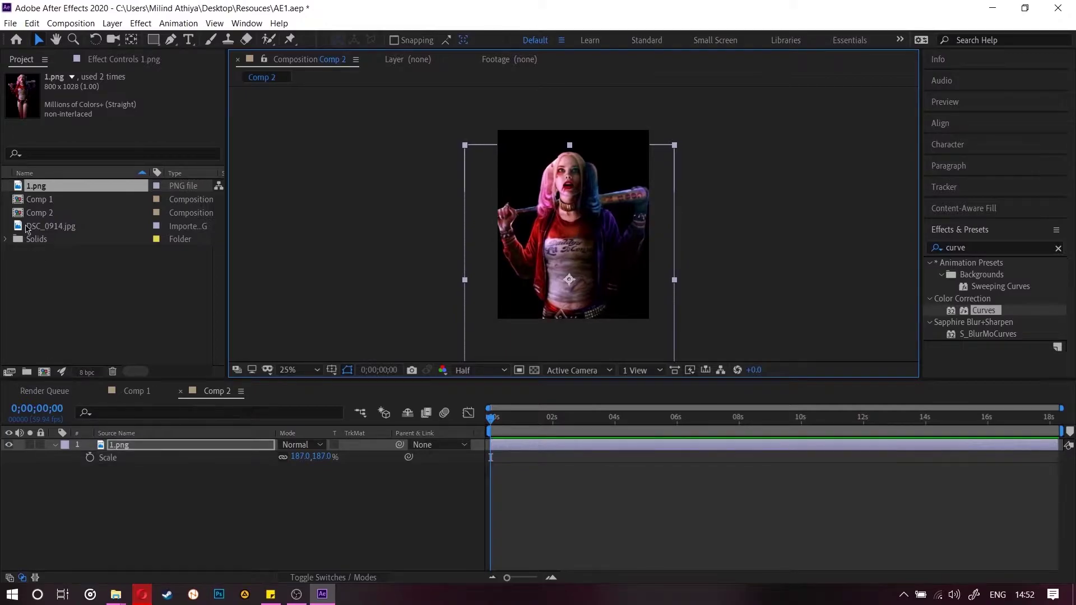
{"action": "left_click_drag", "start_coordinate": [27, 229], "coordinate": [141, 488]}
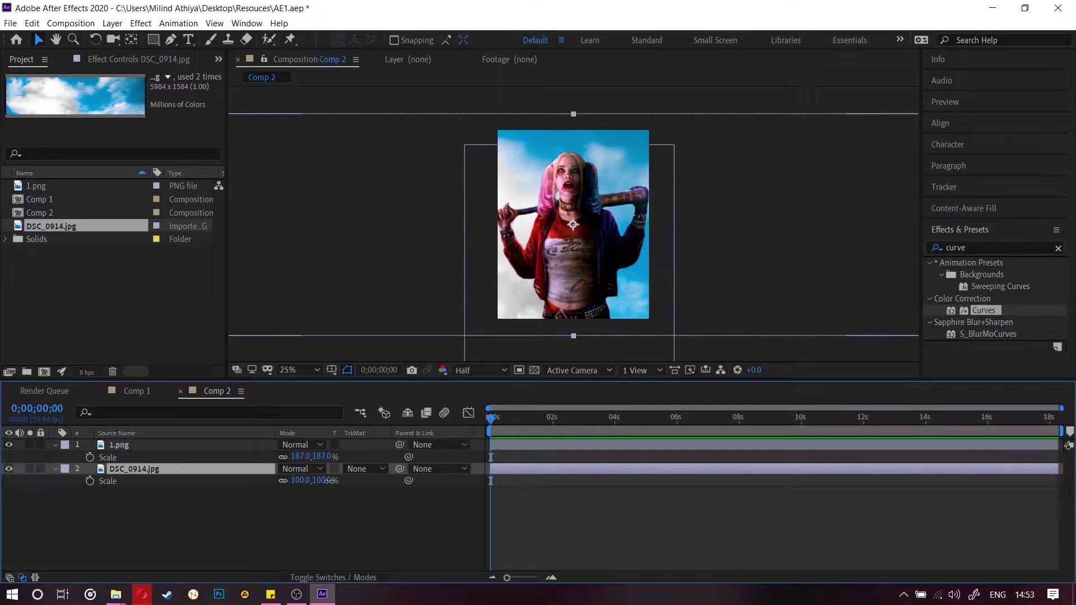
{"action": "left_click_drag", "start_coordinate": [329, 481], "coordinate": [328, 483]}
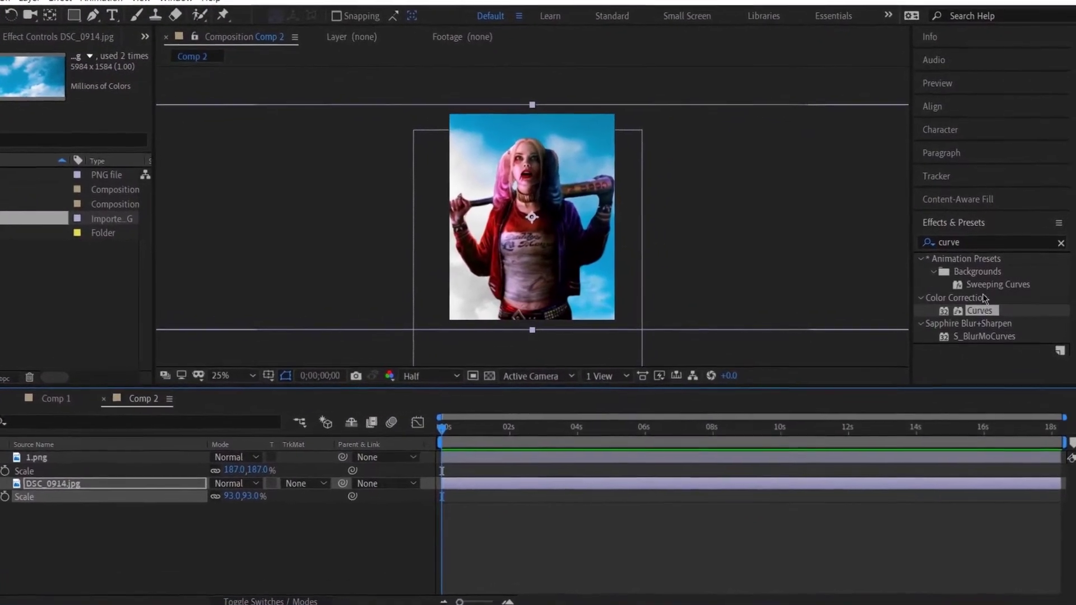
{"action": "left_click", "coordinate": [953, 242]}
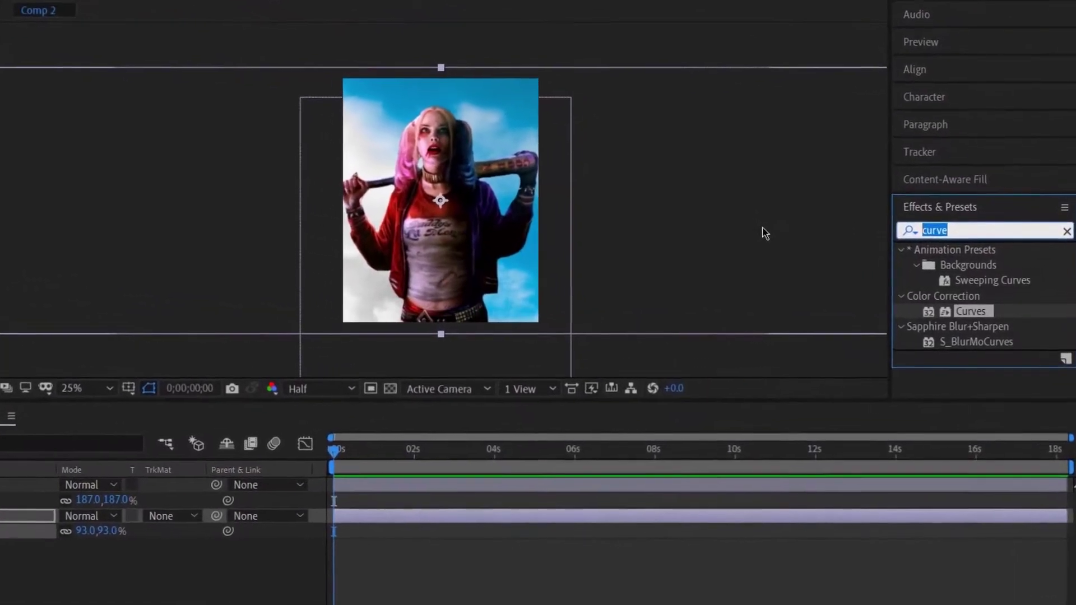
Search 'colorama' and apply Colorama to the DSC_0914.jpg sky layer.
{"action": "type", "text": "color"}
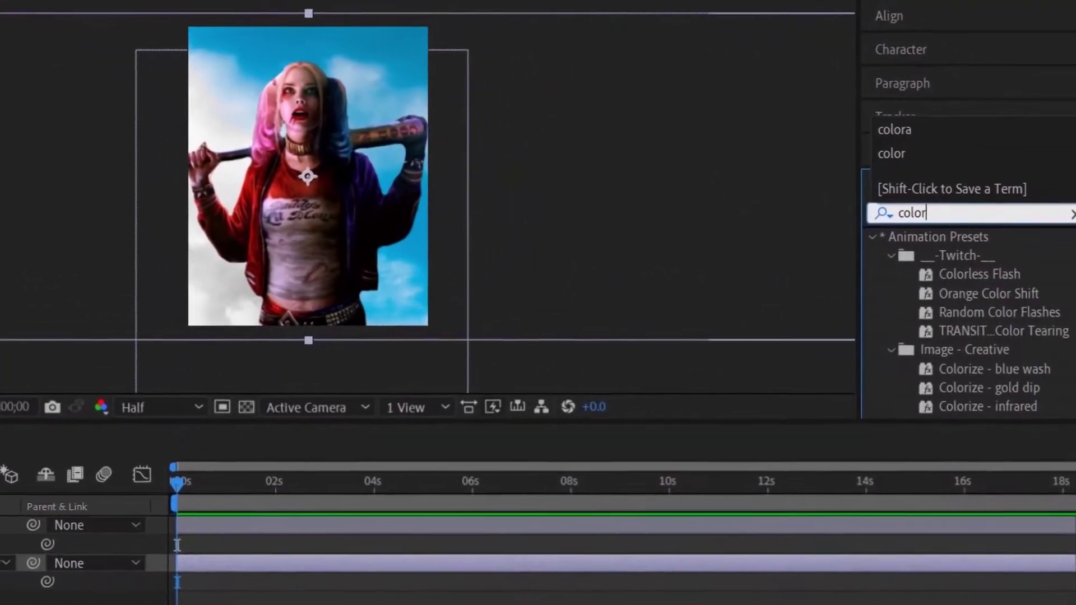
{"action": "type", "text": "am"}
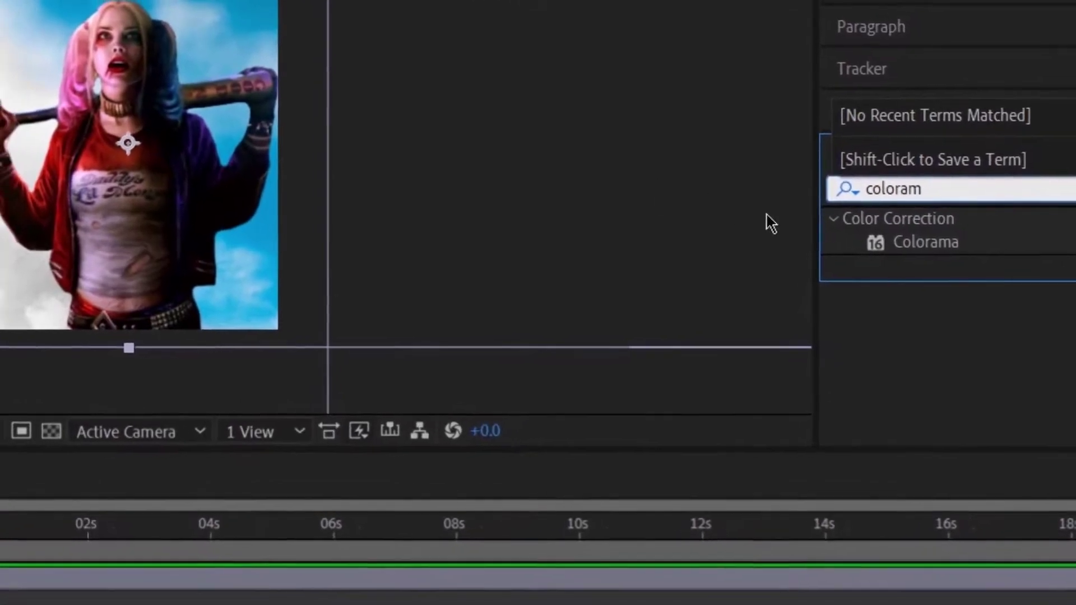
{"action": "left_click_drag", "start_coordinate": [926, 242], "coordinate": [91, 233]}
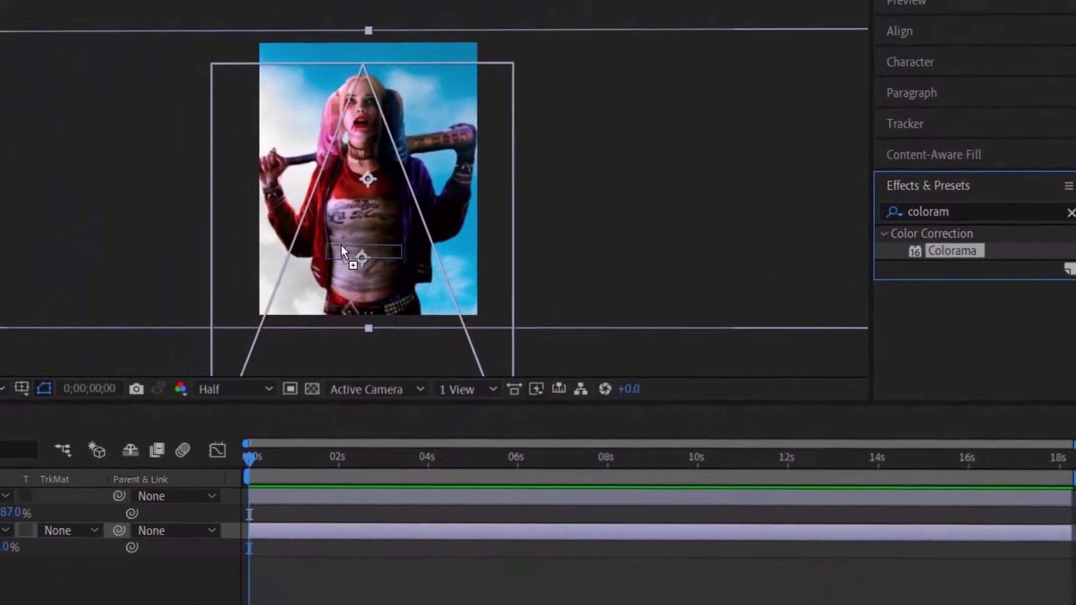
{"action": "left_click_drag", "start_coordinate": [341, 245], "coordinate": [342, 246]}
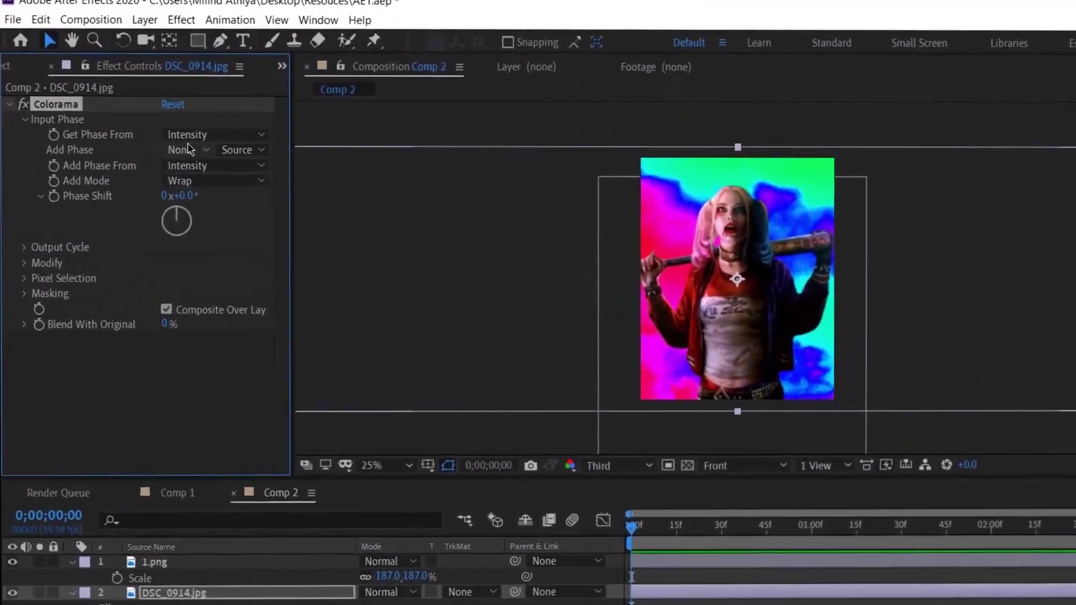
Set Colorama's Get Phase From to Blue, Add Phase From to Hue, and Add Mode to Screen.
{"action": "left_click", "coordinate": [187, 136]}
{"action": "left_click", "coordinate": [210, 203]}
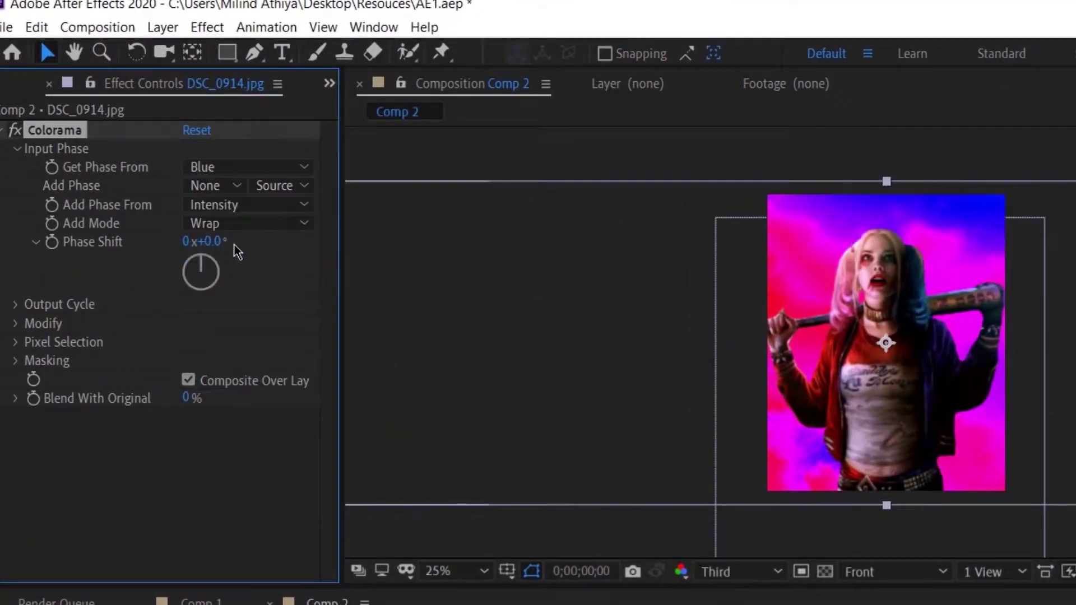
{"action": "left_click", "coordinate": [227, 206]}
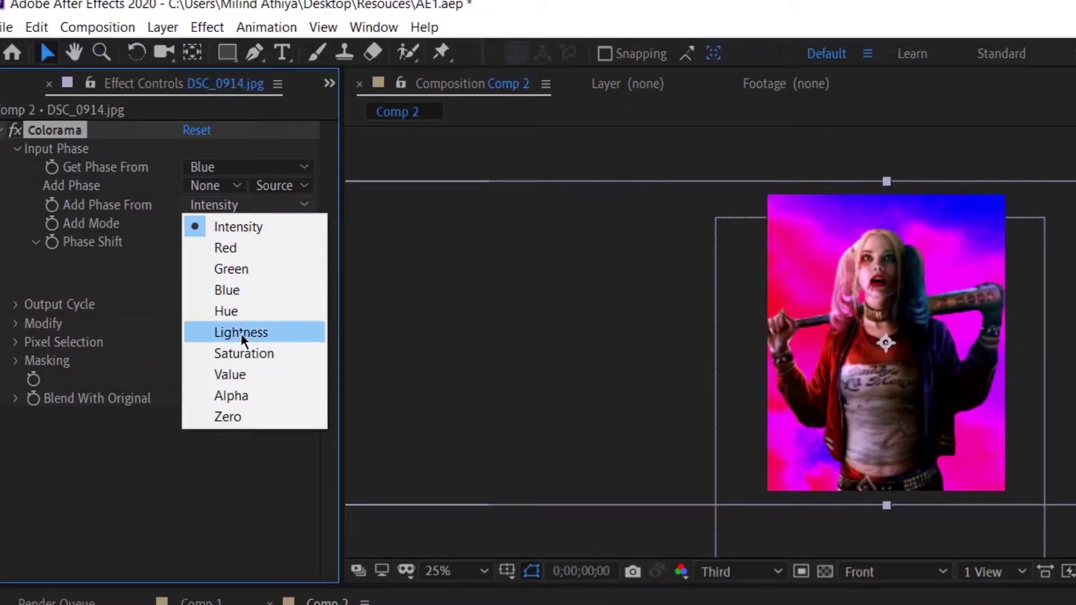
{"action": "left_click", "coordinate": [226, 311]}
{"action": "left_click", "coordinate": [246, 224]}
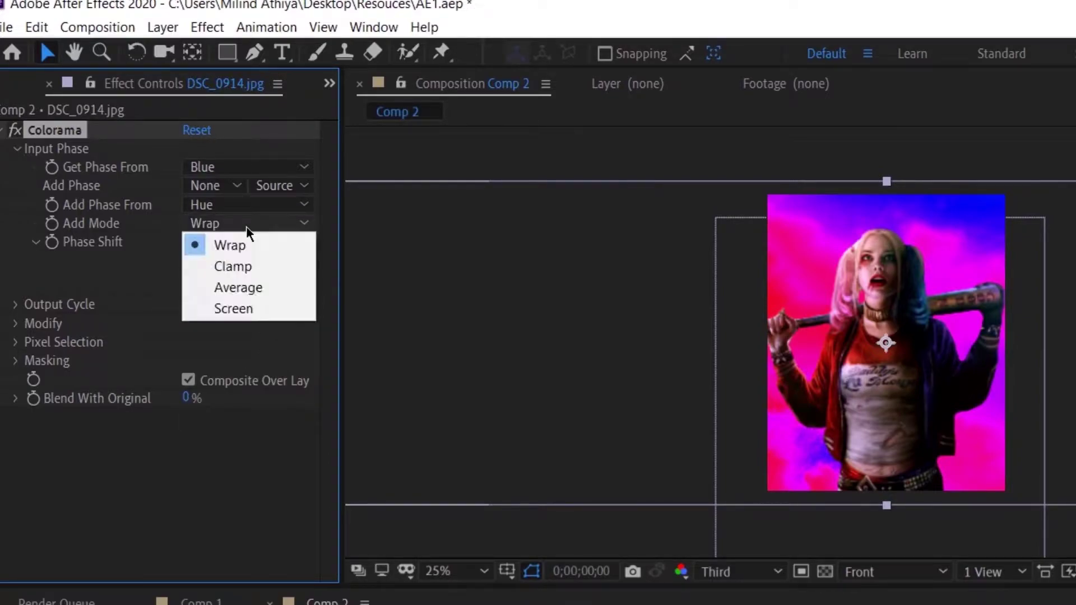
{"action": "left_click", "coordinate": [239, 308]}
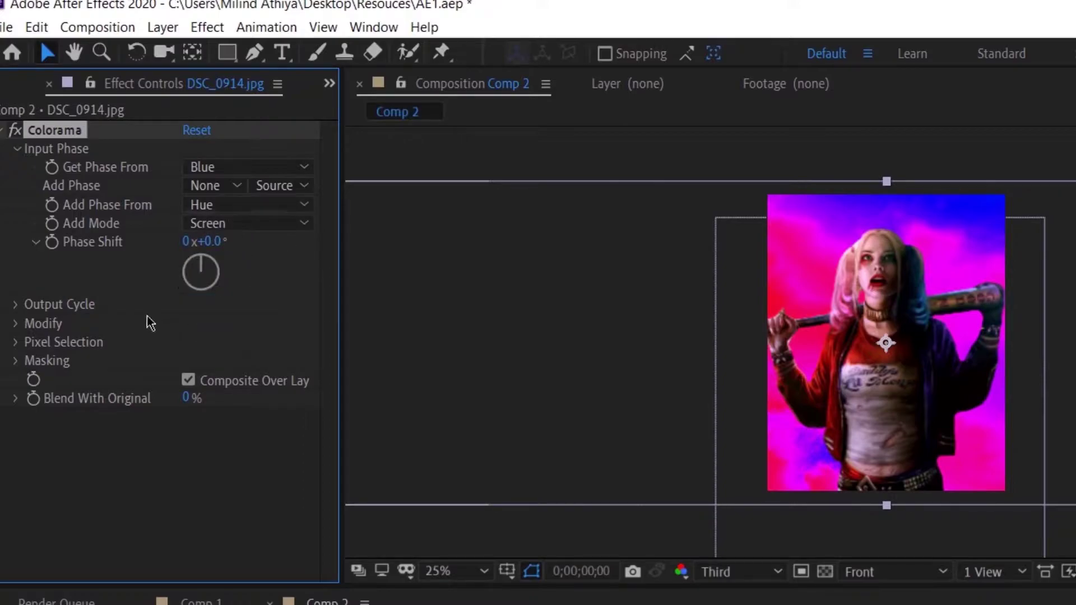
{"action": "left_click", "coordinate": [16, 305]}
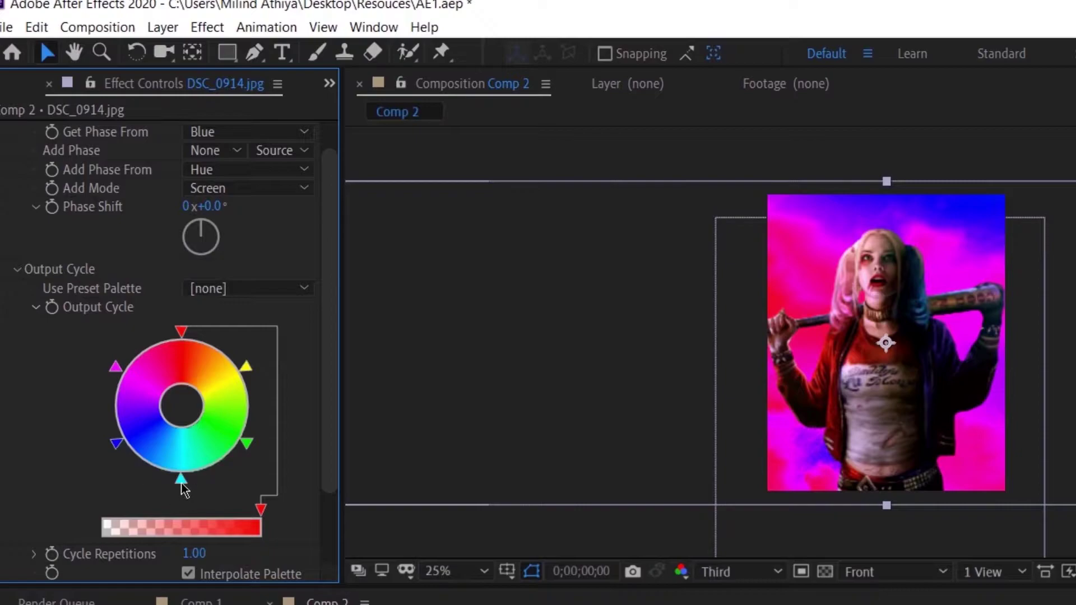
Remove cyan, green, yellow and red from Colorama's Output Cycle and move blue to the wheel's right.
{"action": "left_click_drag", "start_coordinate": [180, 479], "coordinate": [185, 508]}
{"action": "left_click_drag", "start_coordinate": [246, 443], "coordinate": [291, 425]}
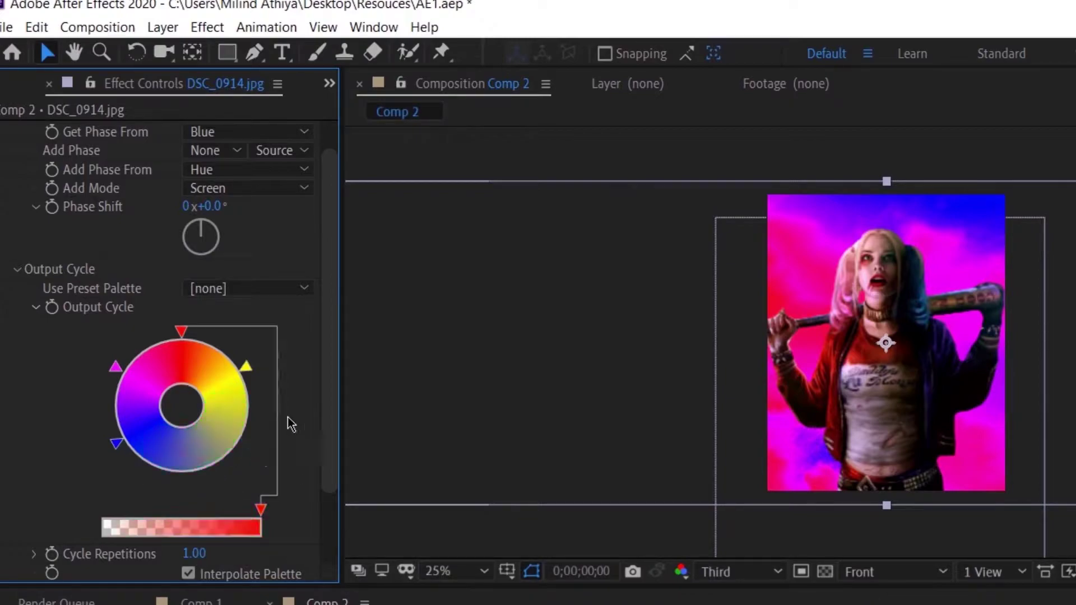
{"action": "left_click_drag", "start_coordinate": [247, 369], "coordinate": [284, 352]}
{"action": "left_click_drag", "start_coordinate": [181, 332], "coordinate": [202, 306]}
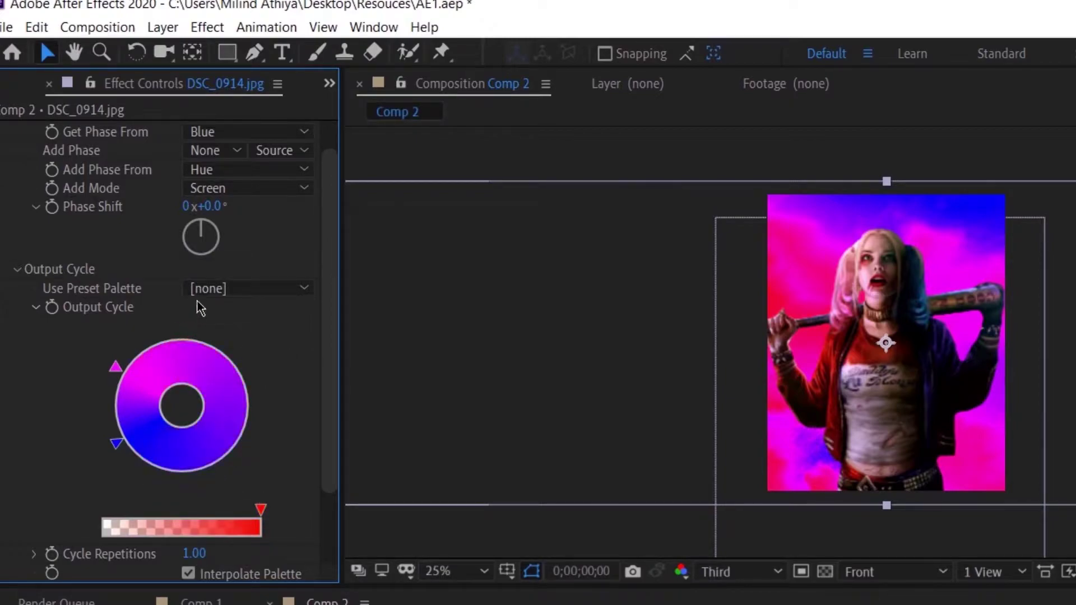
{"action": "left_click", "coordinate": [119, 444]}
{"action": "left_click_drag", "start_coordinate": [117, 445], "coordinate": [245, 439]}
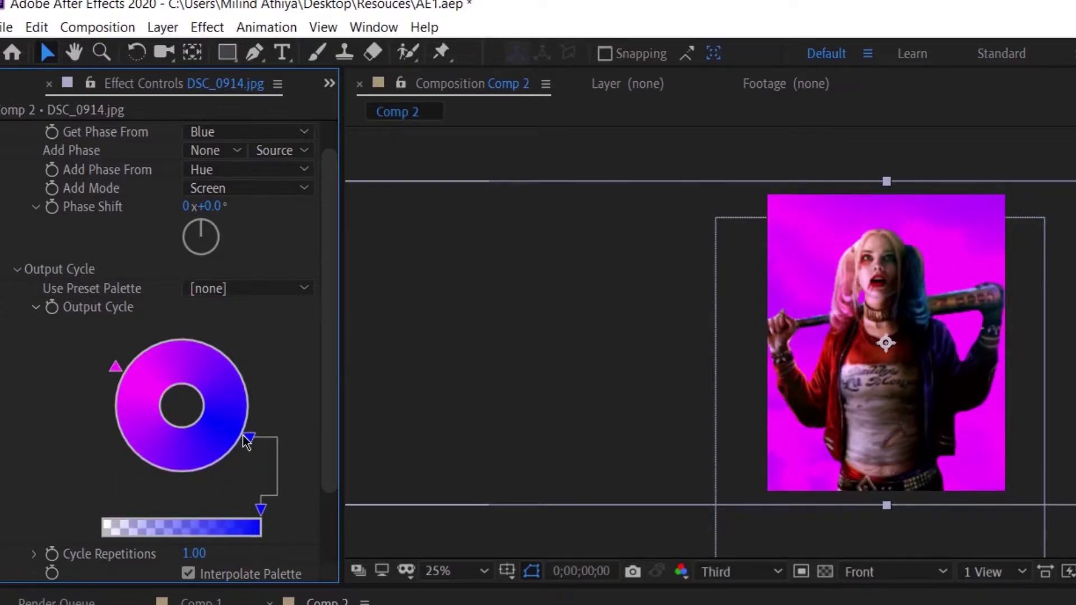
{"action": "left_click_drag", "start_coordinate": [241, 448], "coordinate": [248, 451]}
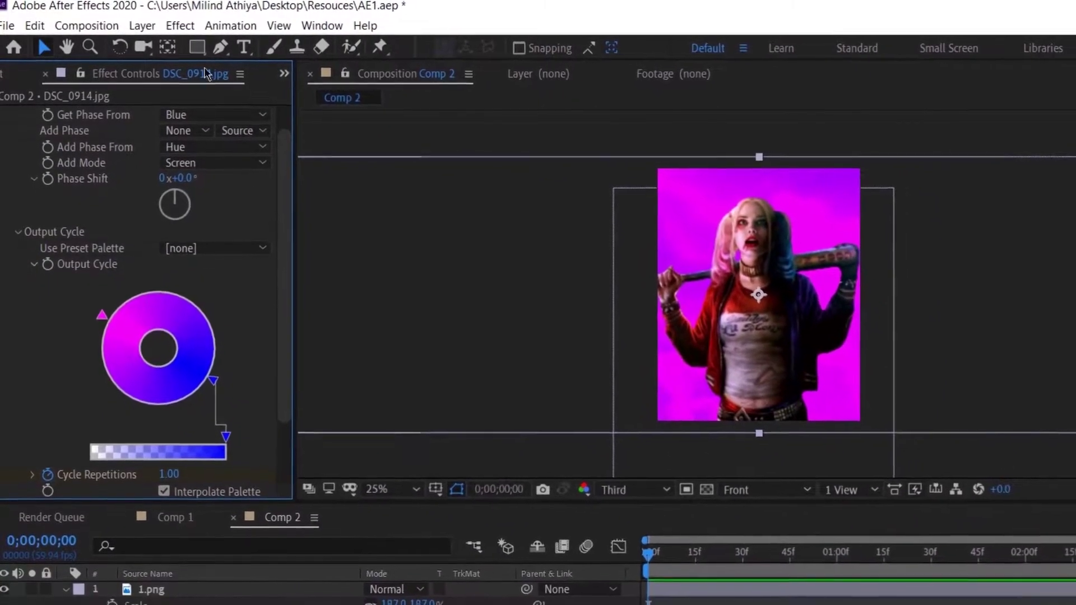
{"action": "left_click", "coordinate": [88, 26]}
Change Comp 2's duration from 0;00;04;02 to 0;00;04;00 in Composition Settings.
{"action": "left_click", "coordinate": [123, 69]}
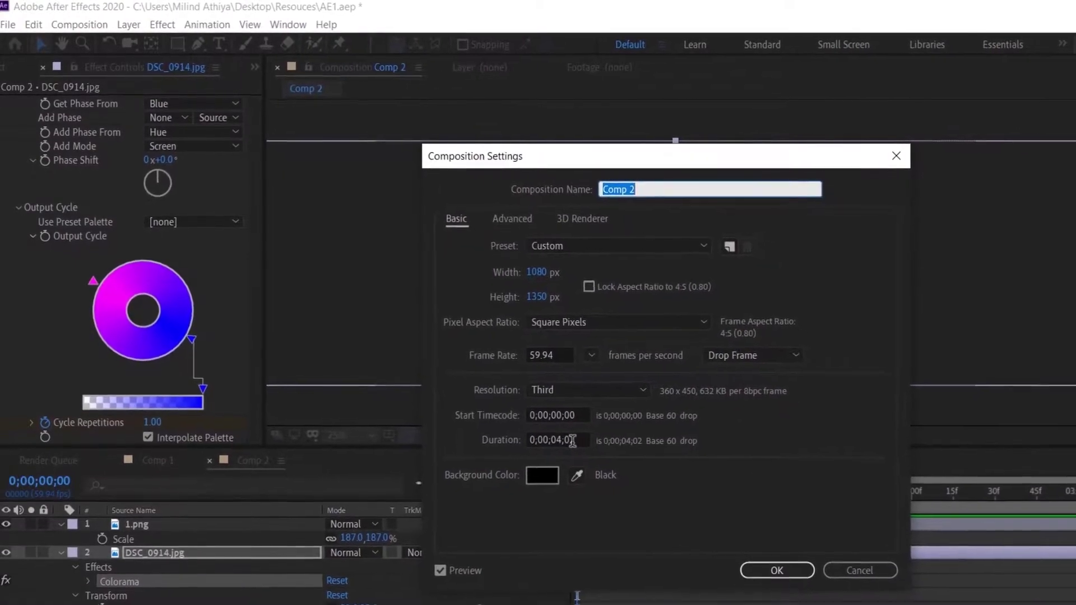
{"action": "left_click", "coordinate": [569, 457]}
{"action": "type", "text": "400"}
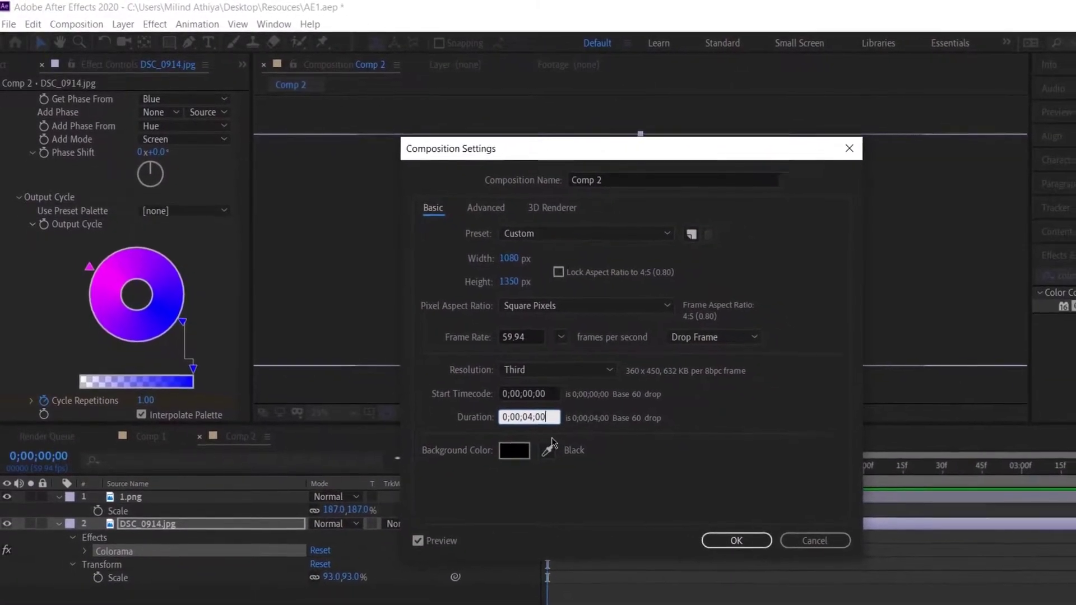
{"action": "key", "text": "Tab"}
{"action": "left_click", "coordinate": [694, 527]}
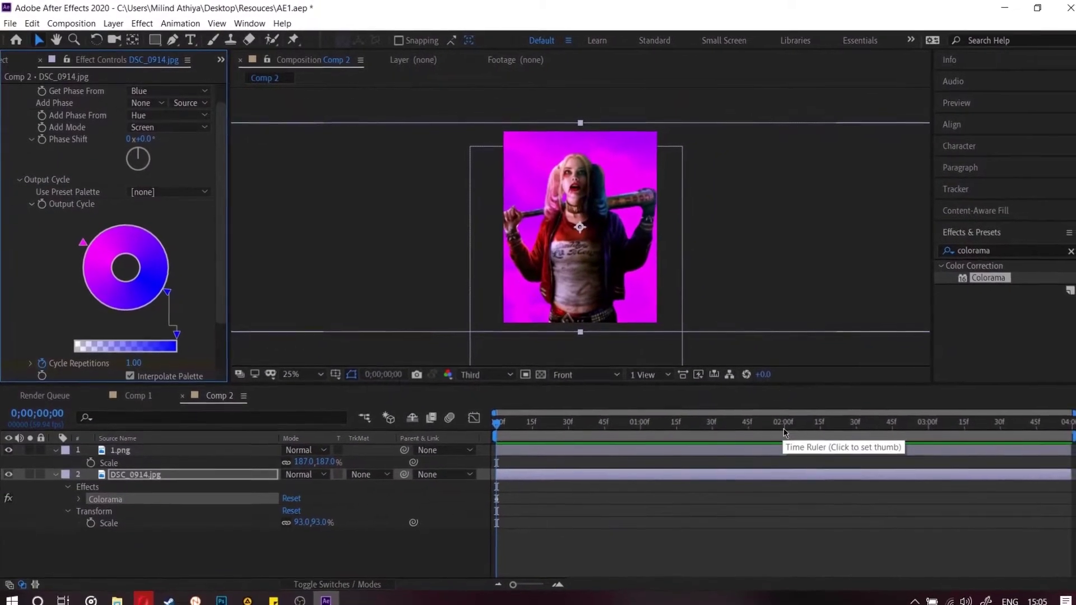
Keyframe Cycle Repetitions at 2 seconds (3.60) and at the last frame (0).
{"action": "left_click", "coordinate": [804, 437]}
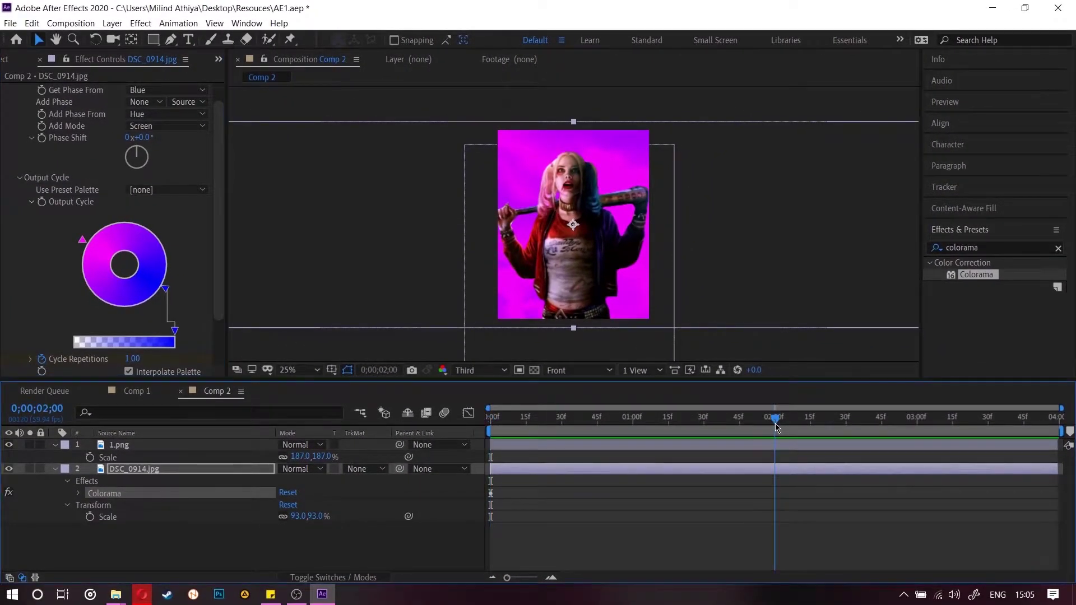
{"action": "left_click", "coordinate": [131, 360]}
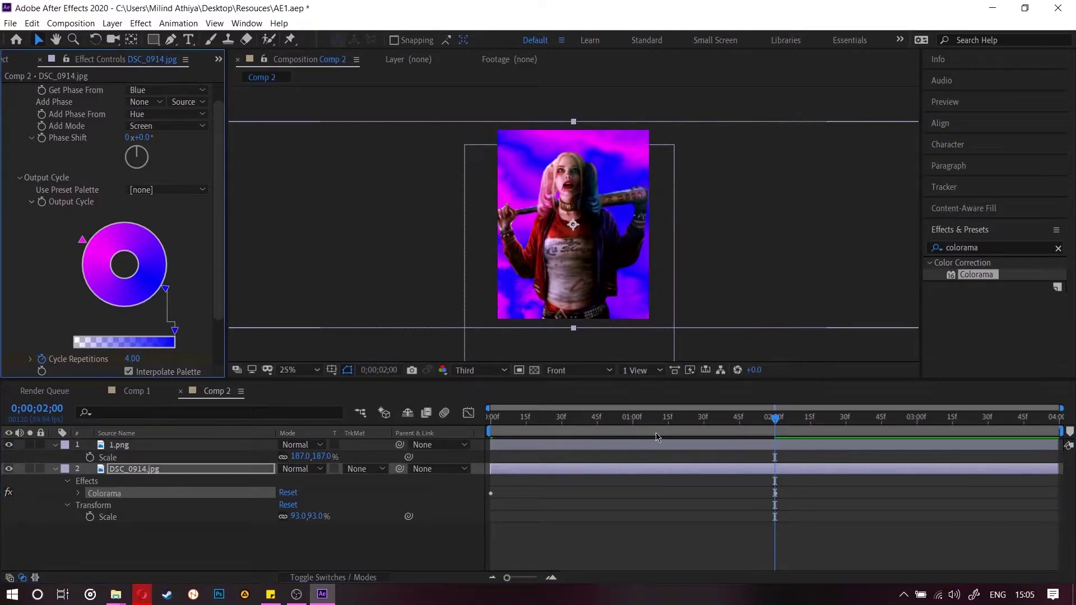
{"action": "left_click_drag", "start_coordinate": [128, 361], "coordinate": [125, 358]}
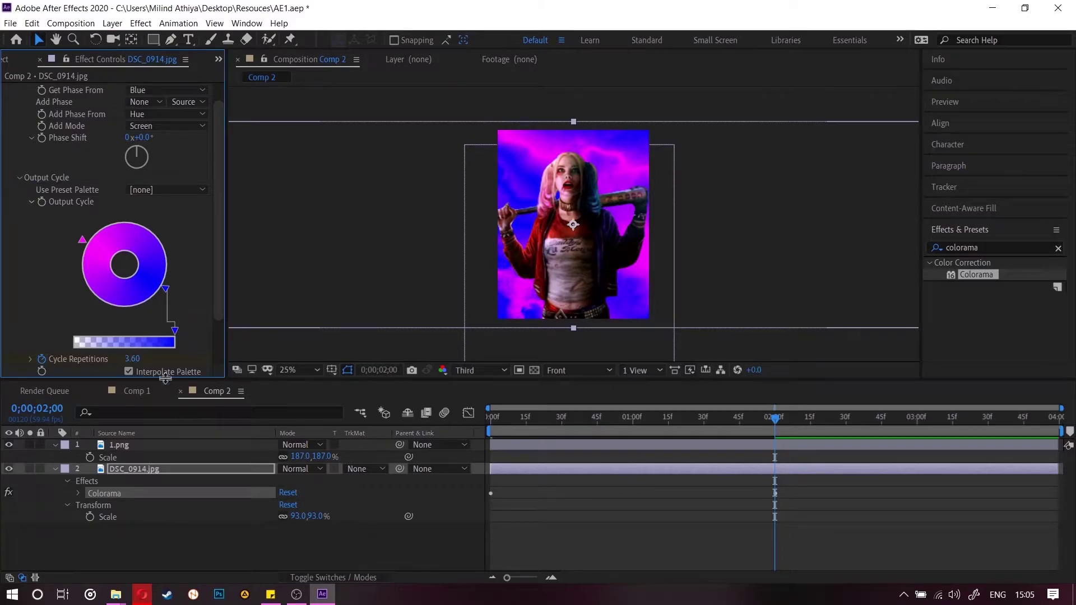
{"action": "left_click", "coordinate": [1058, 419]}
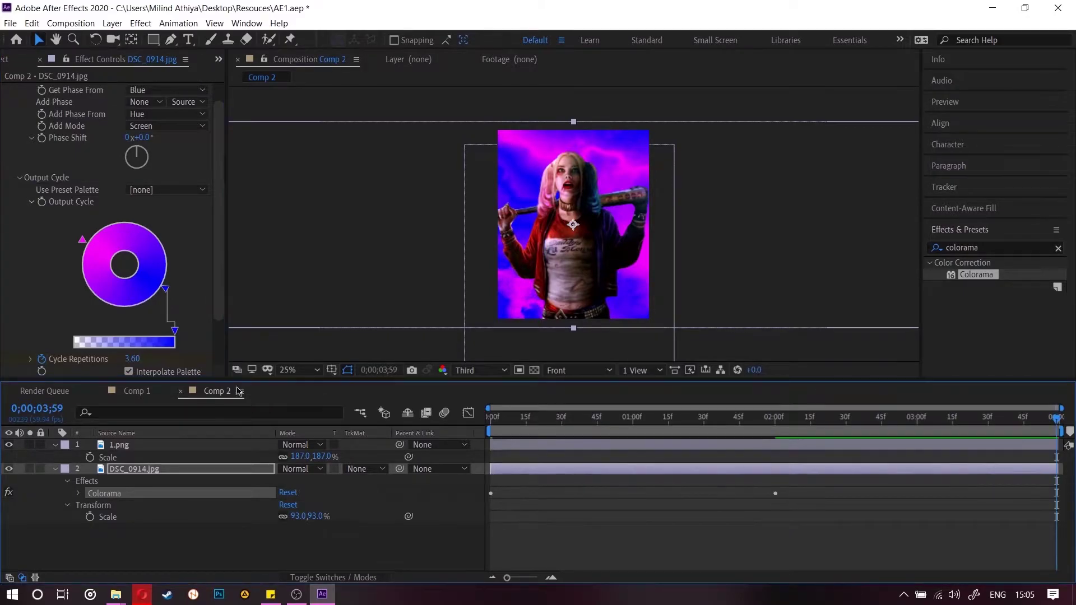
{"action": "left_click", "coordinate": [135, 359]}
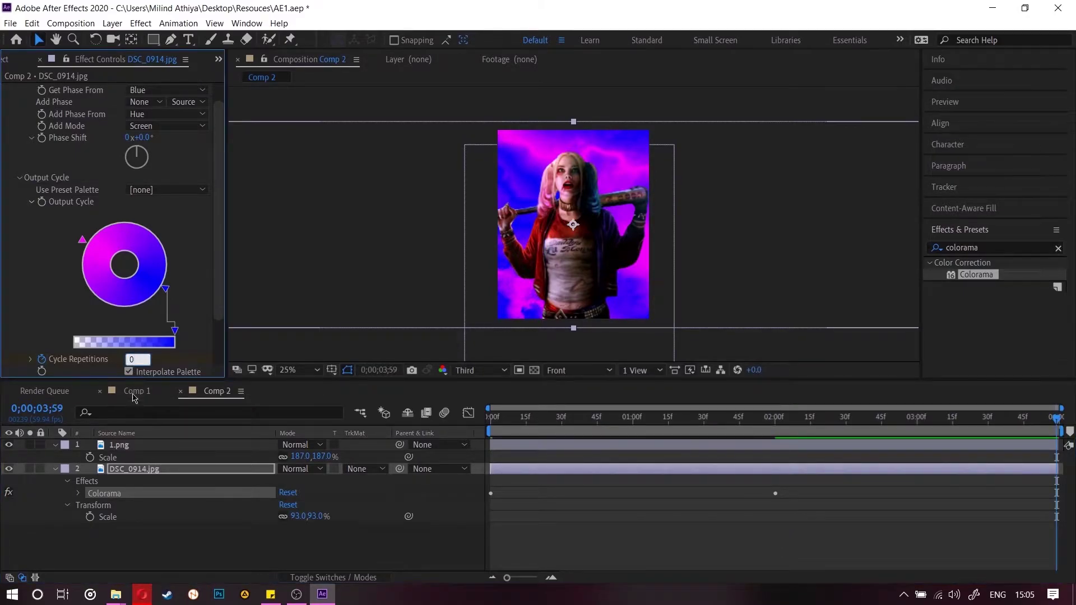
{"action": "type", "text": "0"}
{"action": "key", "text": "Return"}
Reveal the DSC_0914.jpg keyframes with U and apply Easy Ease to all of them.
{"action": "key", "text": "Home"}
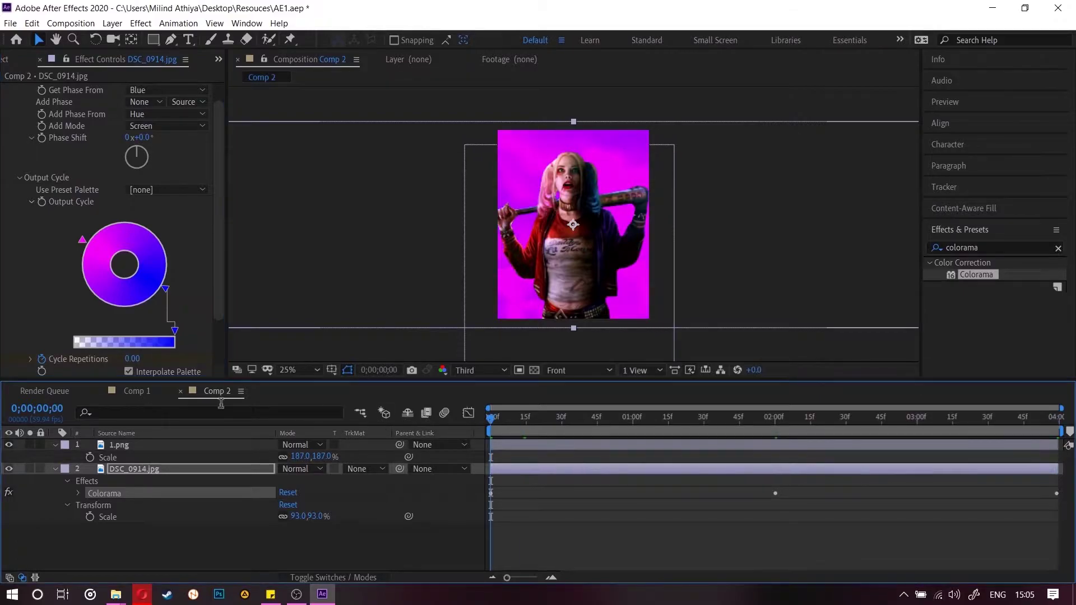
{"action": "left_click", "coordinate": [496, 508]}
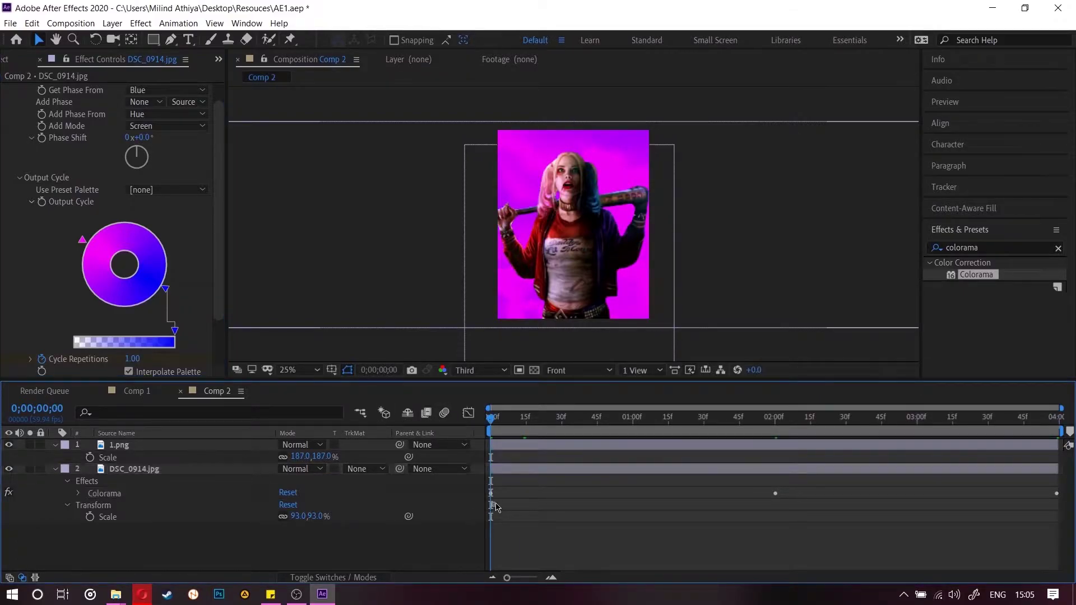
{"action": "left_click", "coordinate": [564, 471]}
{"action": "key", "text": "u"}
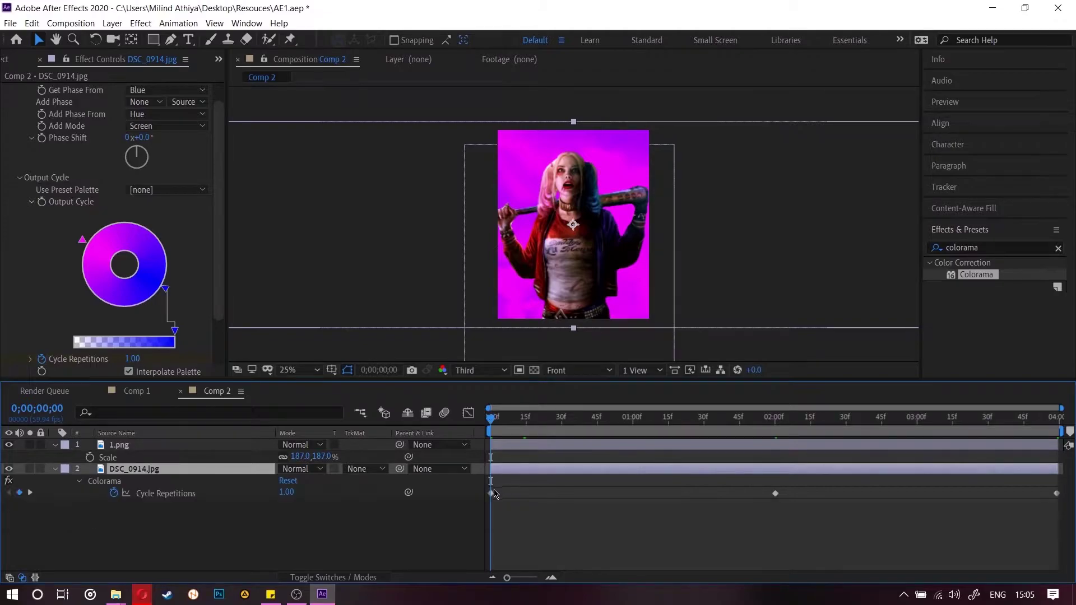
{"action": "left_click_drag", "start_coordinate": [483, 490], "coordinate": [1064, 504]}
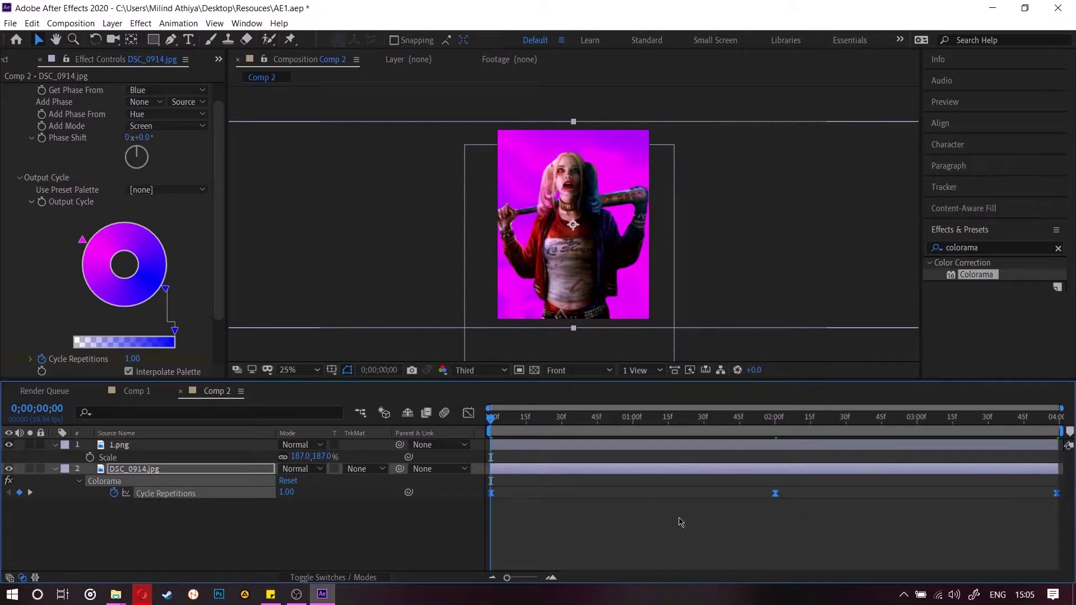
{"action": "left_click", "coordinate": [338, 547]}
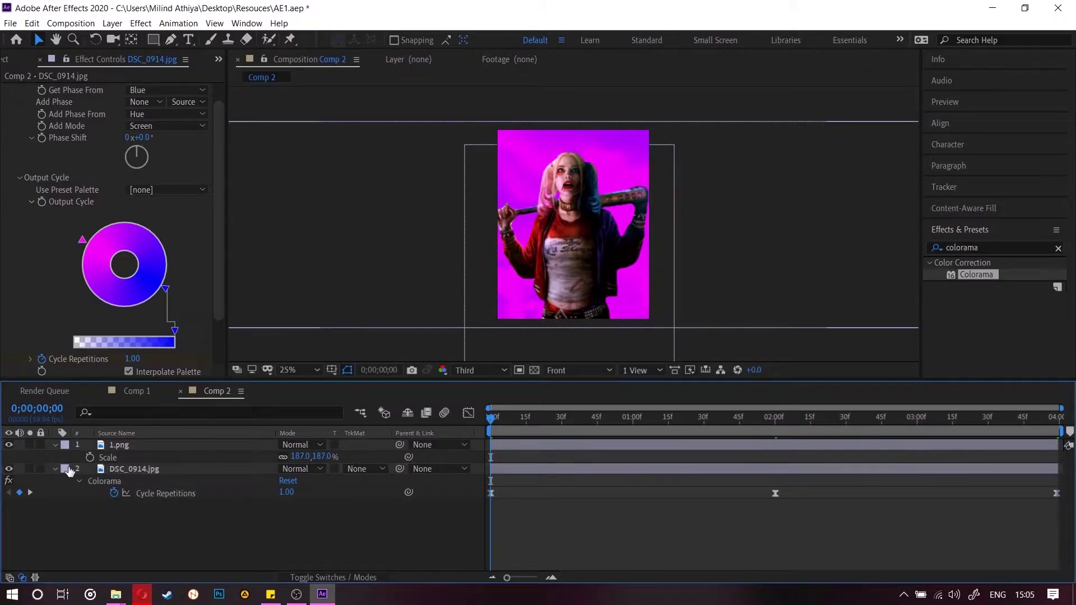
{"action": "left_click", "coordinate": [55, 469]}
{"action": "right_click", "coordinate": [160, 505]}
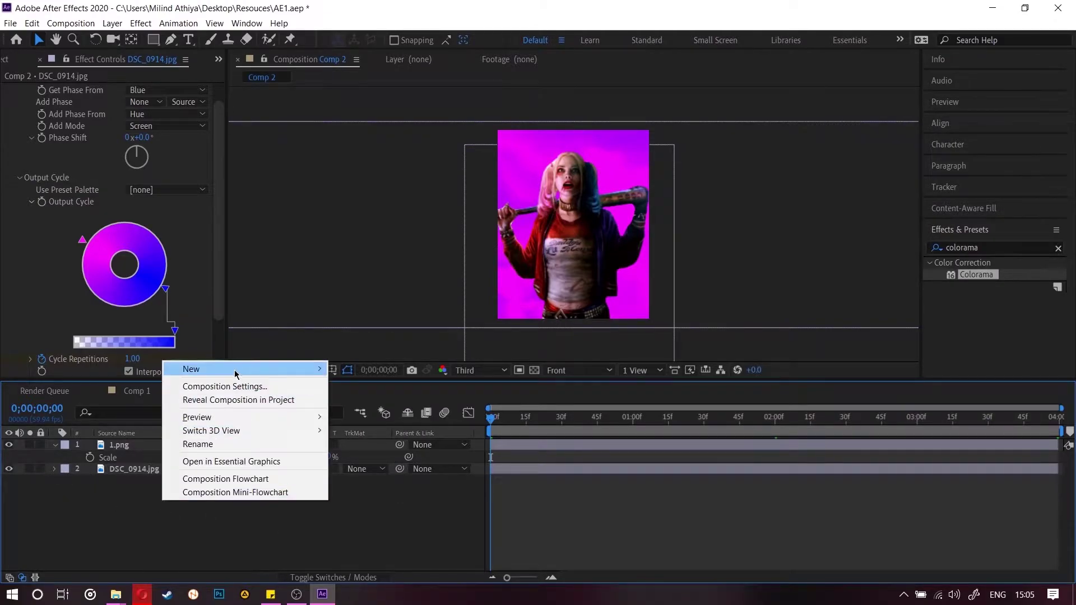
Add a new adjustment layer and apply the Glow effect to it.
{"action": "mouse_move", "coordinate": [236, 370]}
{"action": "left_click", "coordinate": [433, 467]}
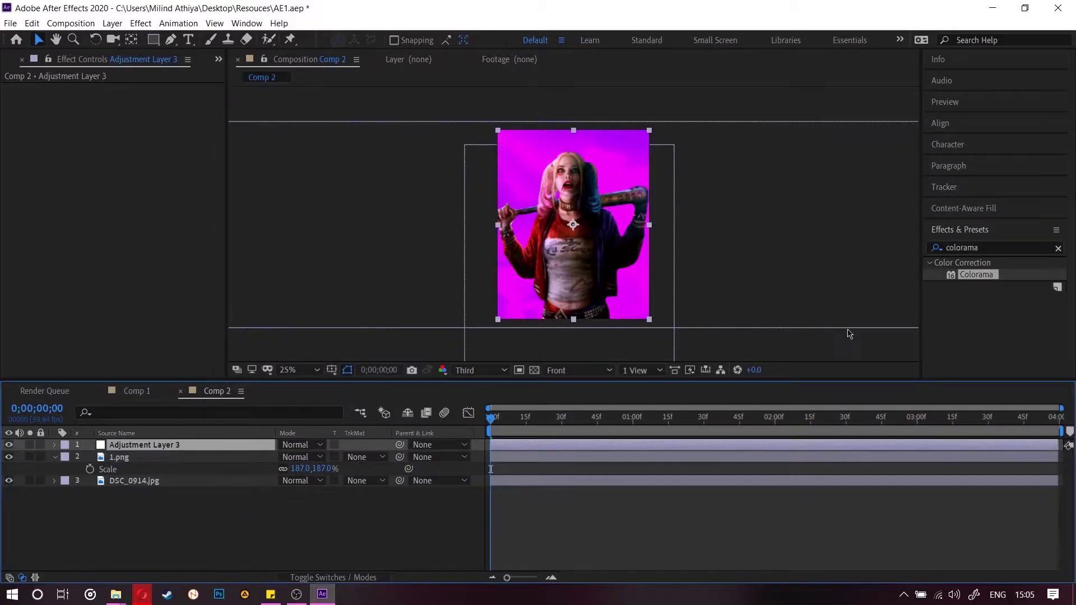
{"action": "left_click", "coordinate": [976, 248]}
{"action": "type", "text": "g"}
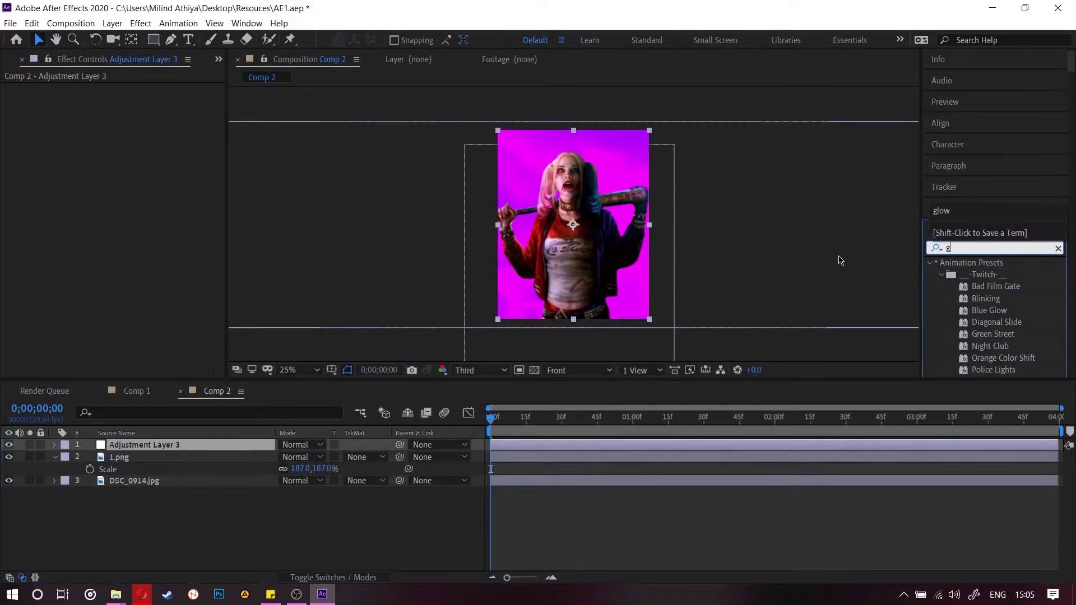
{"action": "type", "text": "low"}
{"action": "scroll", "coordinate": [1033, 306], "scroll_direction": "down", "scroll_amount": 5}
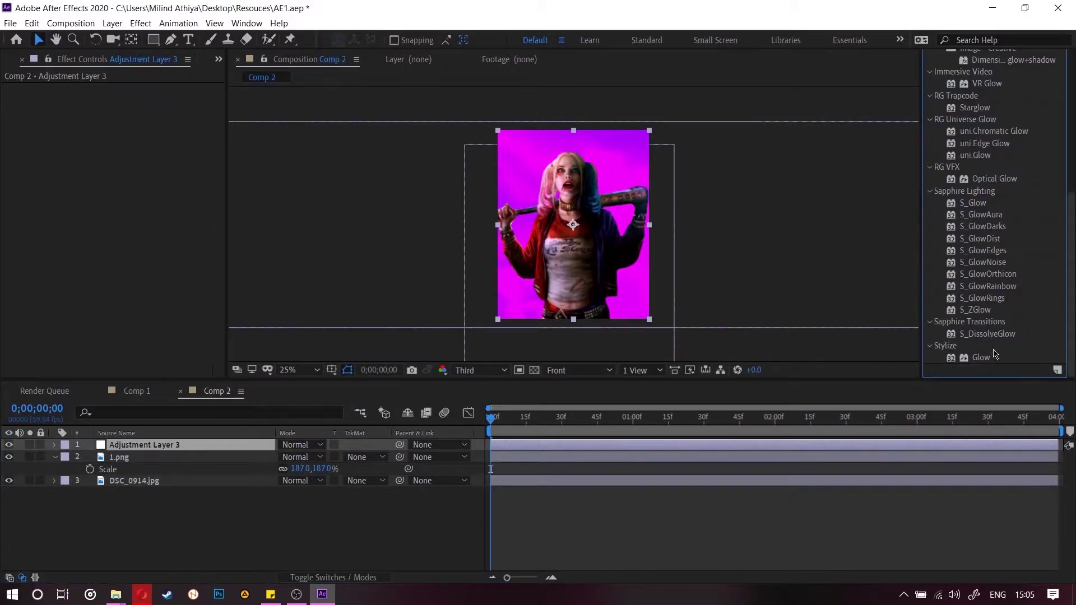
{"action": "left_click_drag", "start_coordinate": [994, 354], "coordinate": [168, 446]}
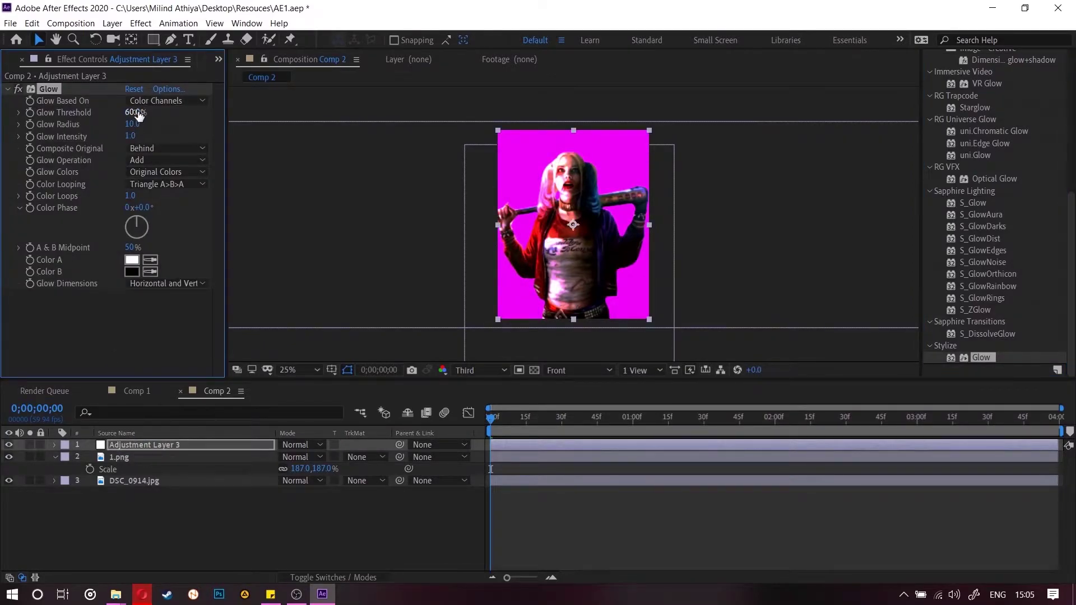
Set Glow threshold 42%, radius 306, intensity 0.5, and preview the composition.
{"action": "left_click_drag", "start_coordinate": [139, 115], "coordinate": [356, 145]}
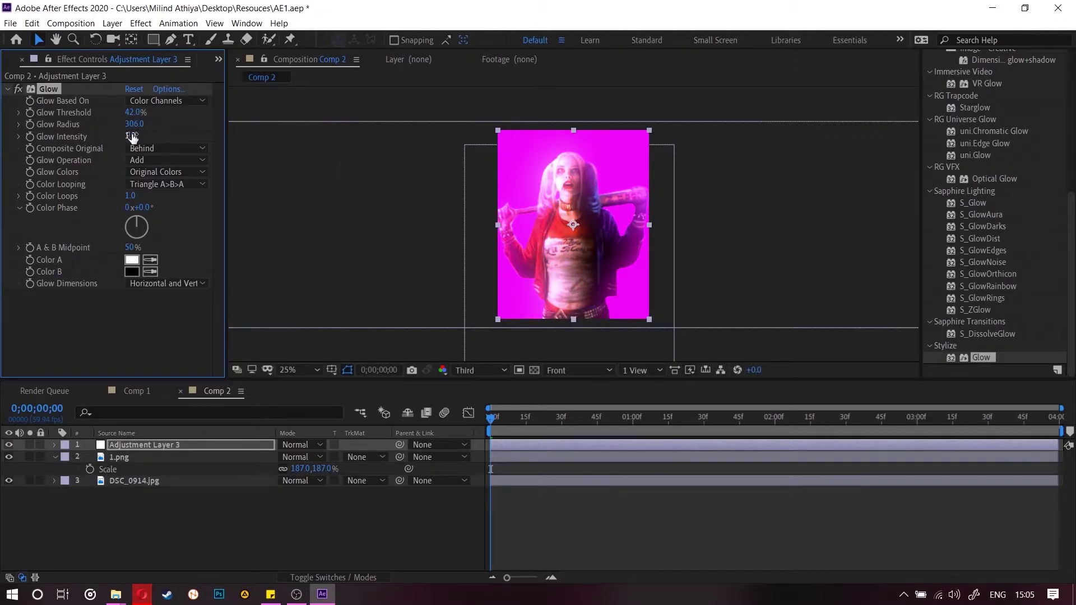
{"action": "left_click_drag", "start_coordinate": [132, 136], "coordinate": [98, 135]}
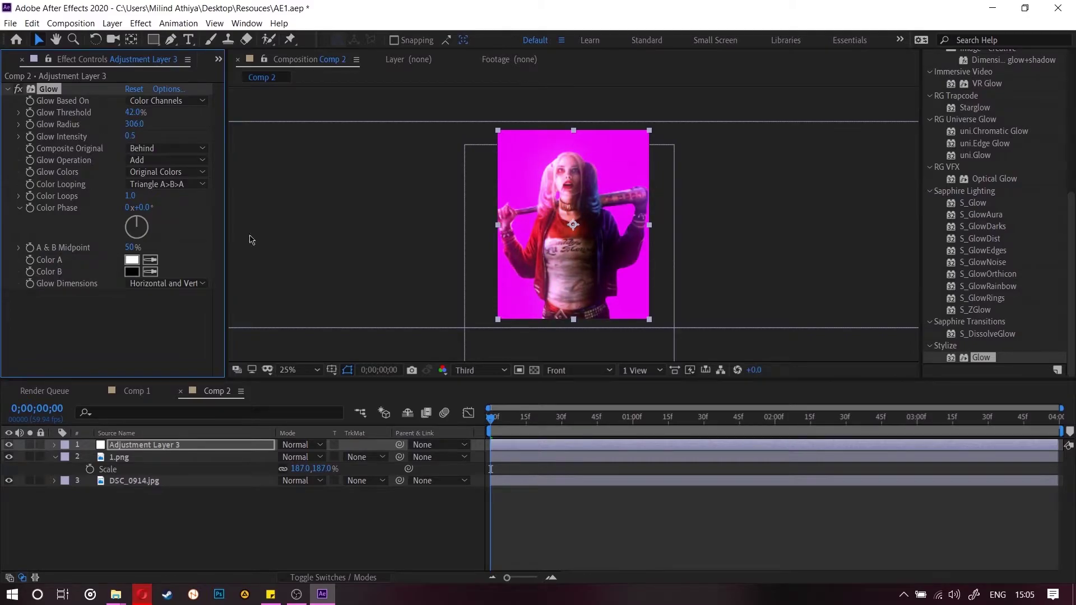
{"action": "key", "text": "space"}
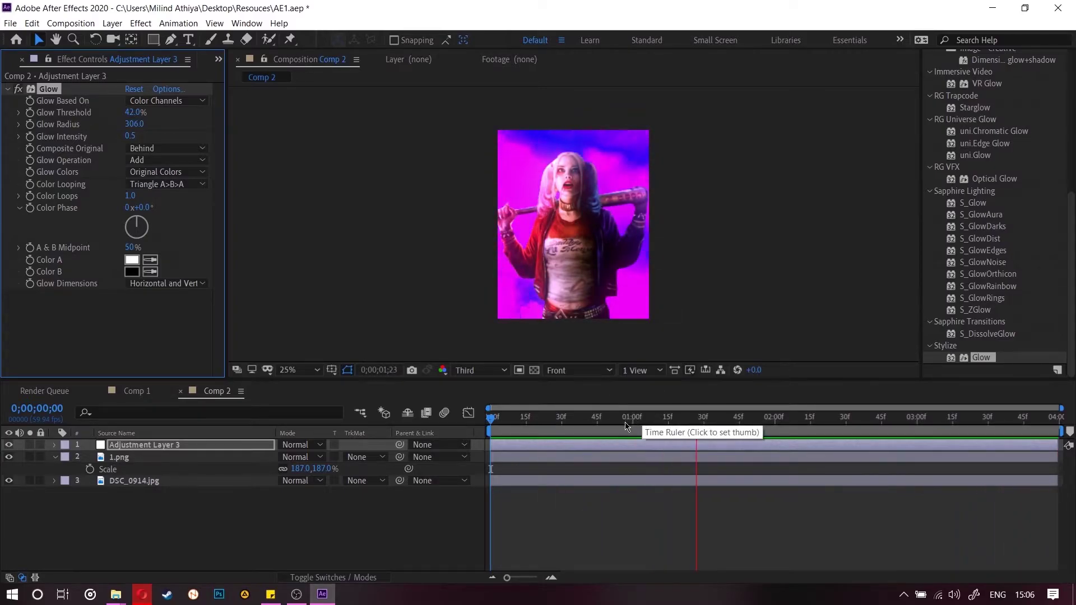
Recolour the blue Colorama output cycle marker on DSC_0914.jpg to cyan, then azure, and preview.
{"action": "key", "text": "space"}
{"action": "left_click", "coordinate": [137, 480]}
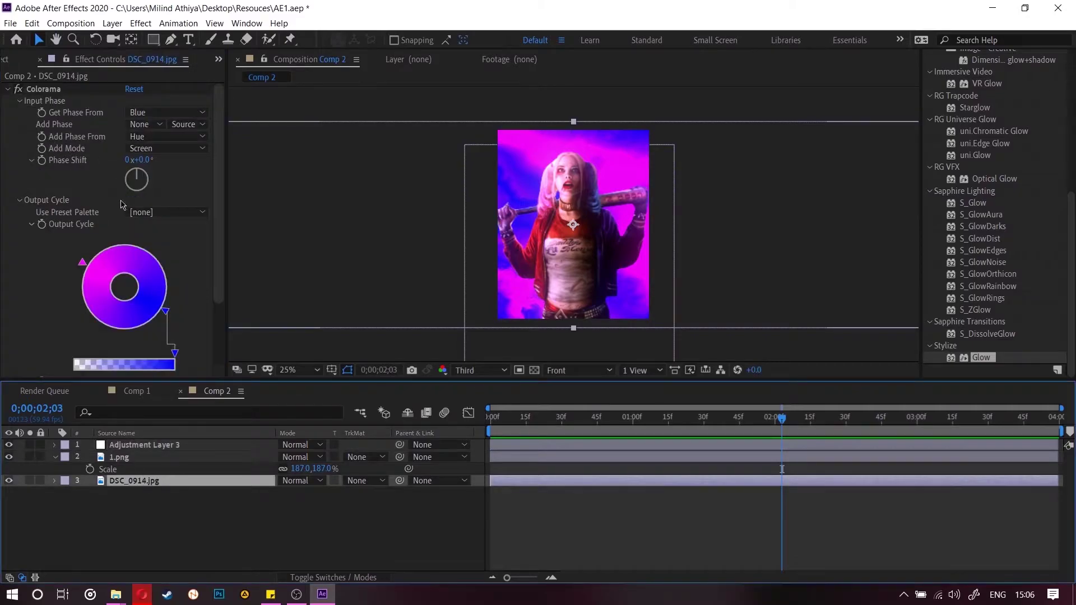
{"action": "double_click", "coordinate": [168, 313]}
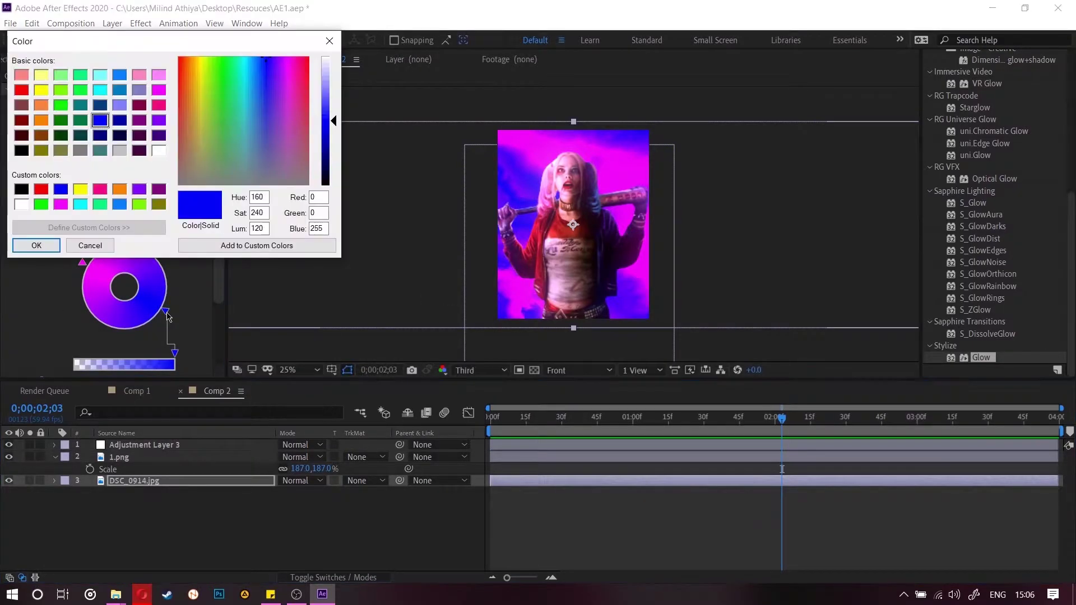
{"action": "left_click", "coordinate": [247, 59]}
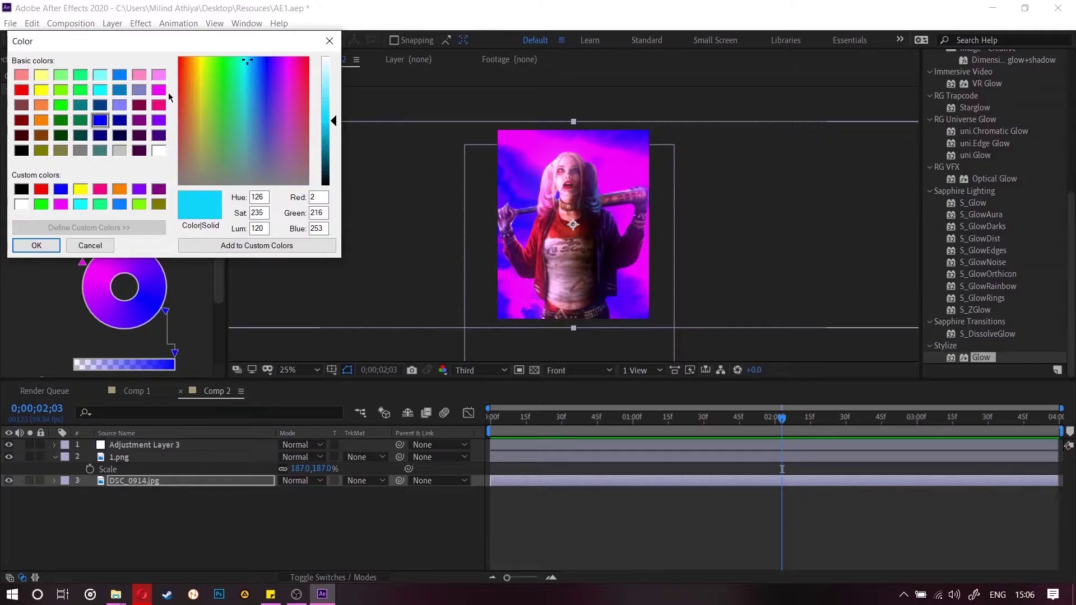
{"action": "left_click", "coordinate": [36, 246]}
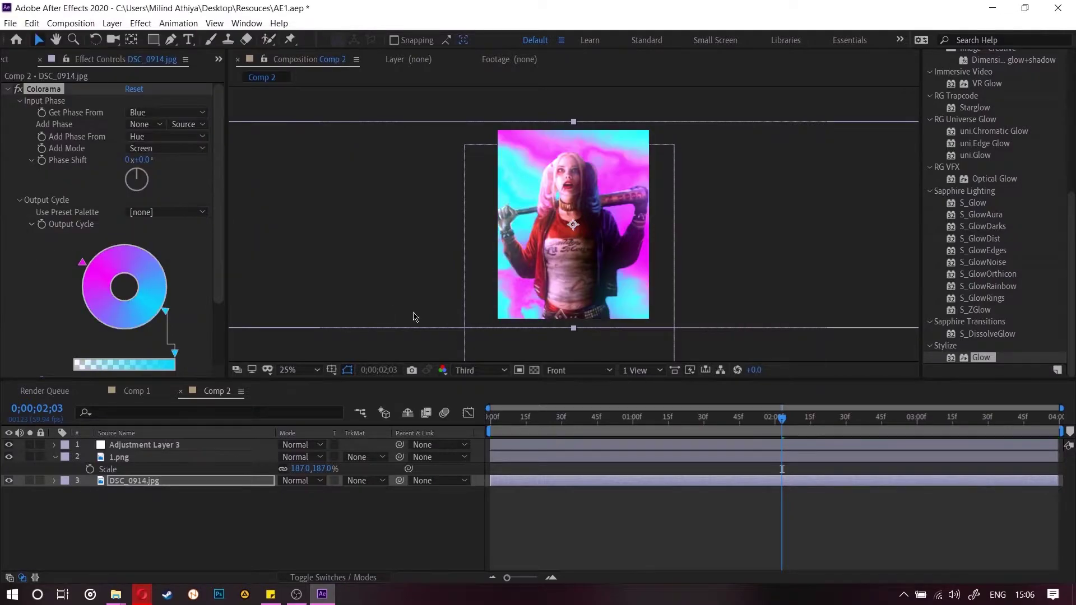
{"action": "double_click", "coordinate": [166, 313]}
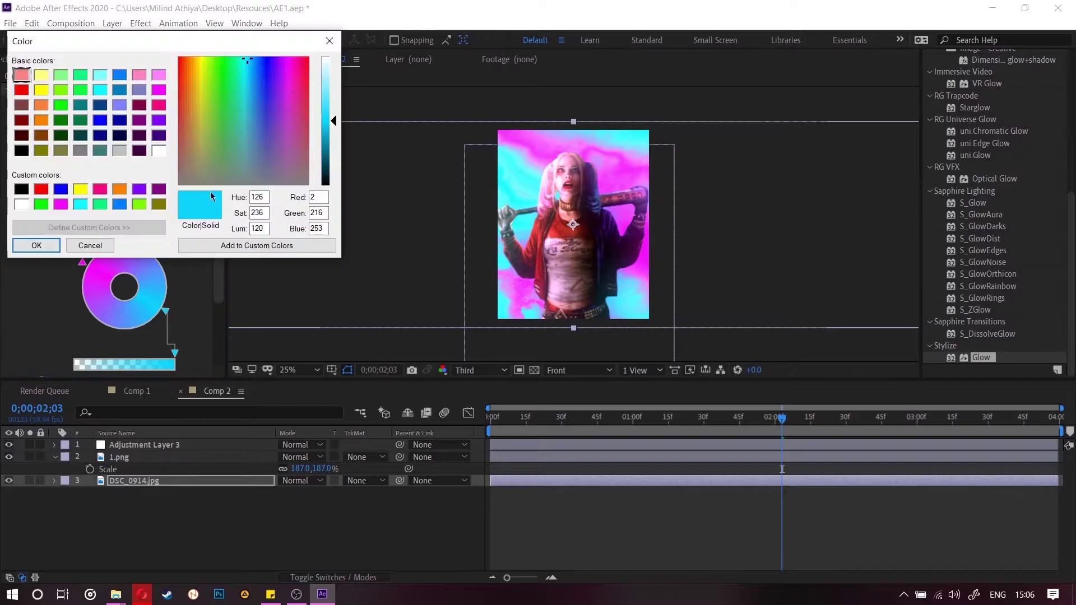
{"action": "left_click_drag", "start_coordinate": [249, 61], "coordinate": [254, 58]}
{"action": "left_click", "coordinate": [35, 245]}
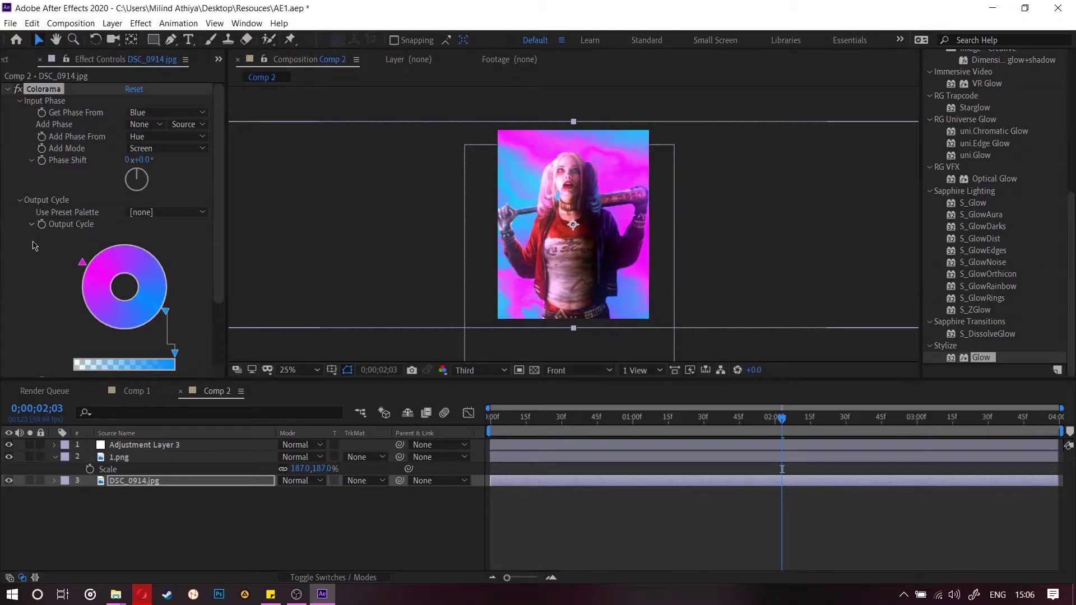
{"action": "key", "text": "space"}
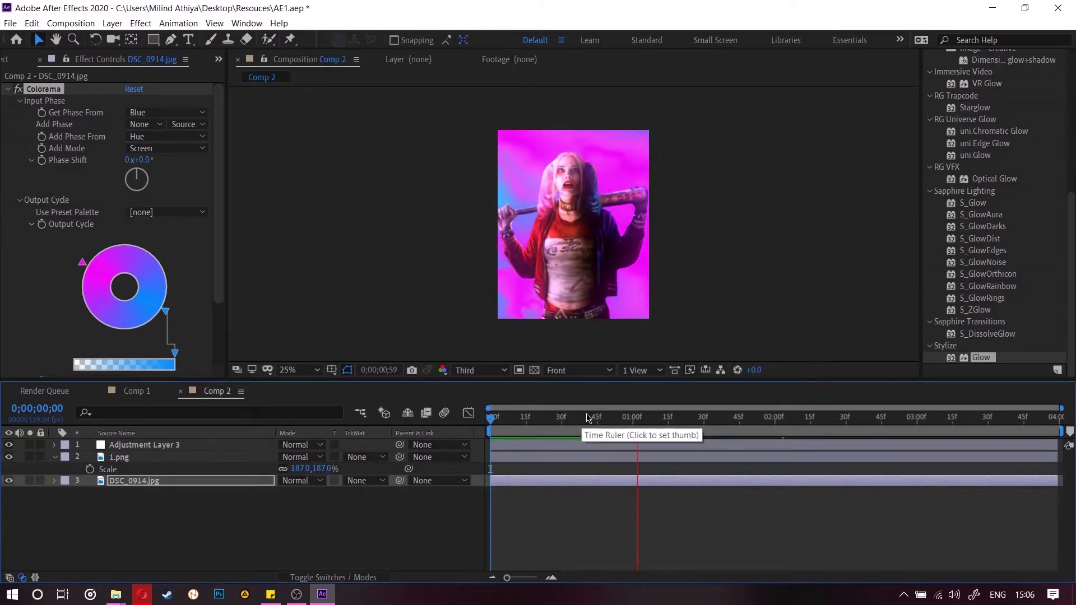
Scale the 1.png Harley cutout from 187% to 218% and nudge it slightly lower.
{"action": "key", "text": "space"}
{"action": "left_click", "coordinate": [136, 457]}
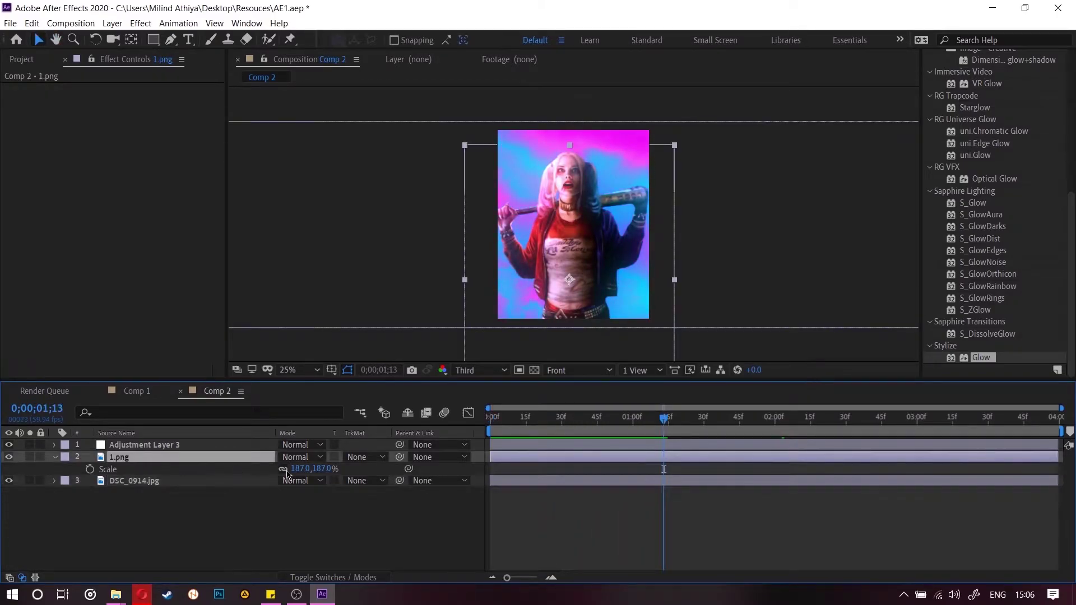
{"action": "left_click_drag", "start_coordinate": [319, 474], "coordinate": [337, 474]}
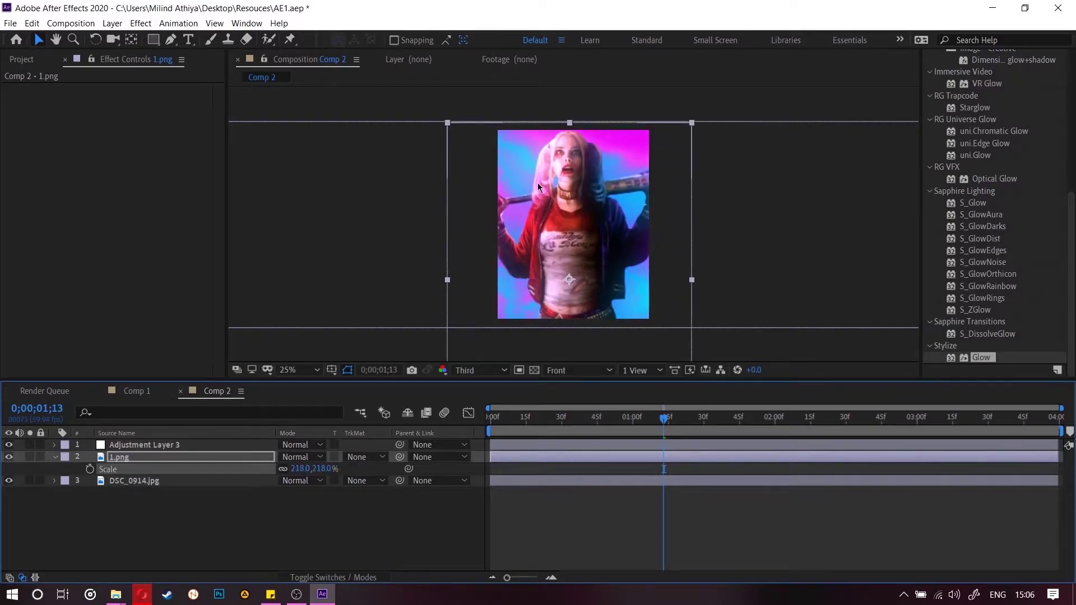
{"action": "left_click_drag", "start_coordinate": [569, 200], "coordinate": [572, 211]}
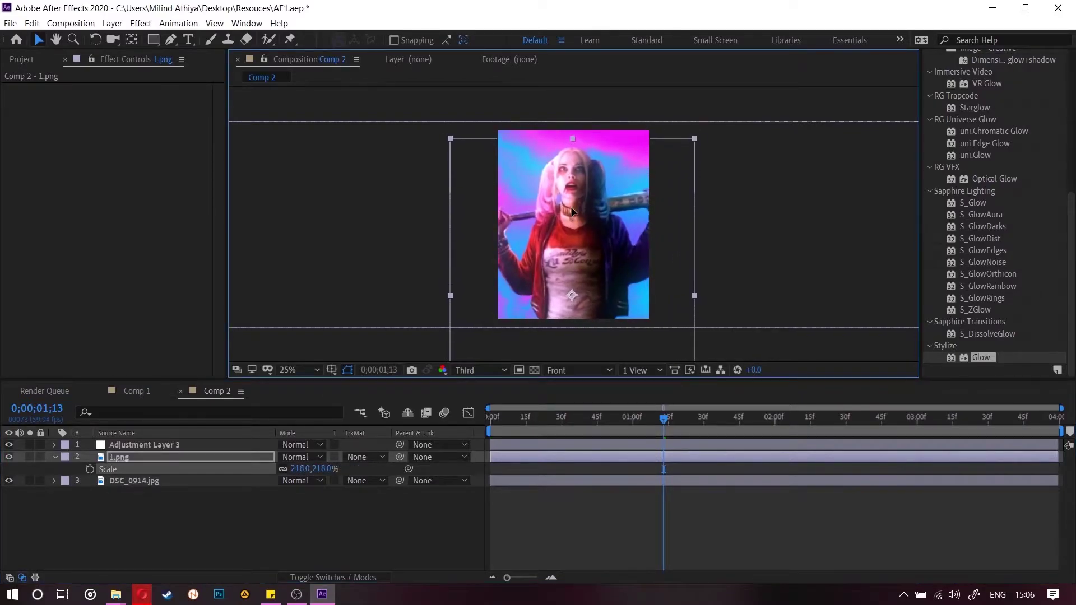
{"action": "left_click", "coordinate": [268, 516]}
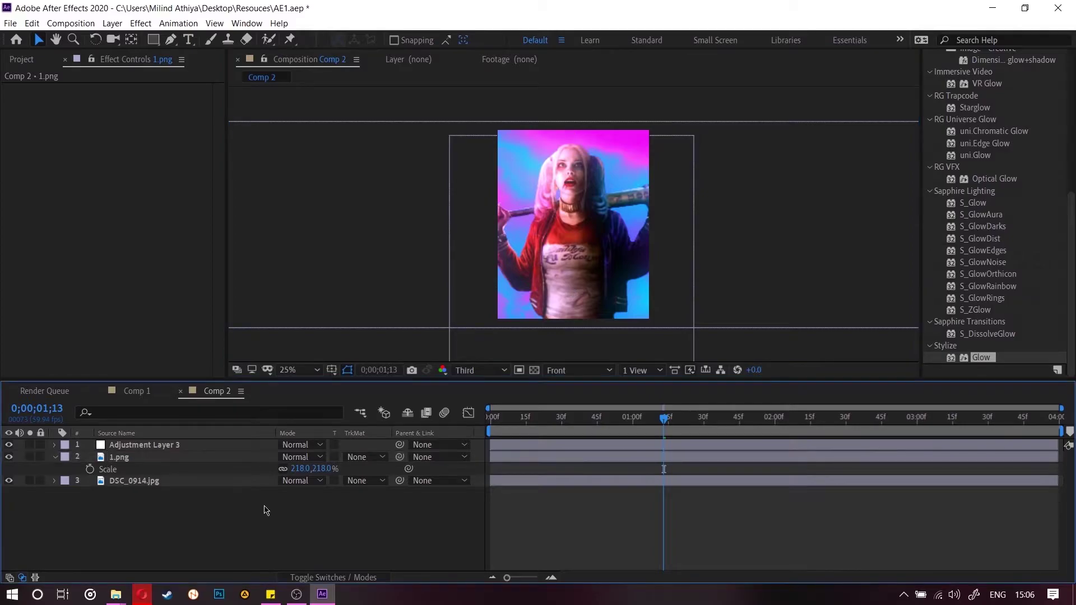
{"action": "left_click", "coordinate": [188, 39]}
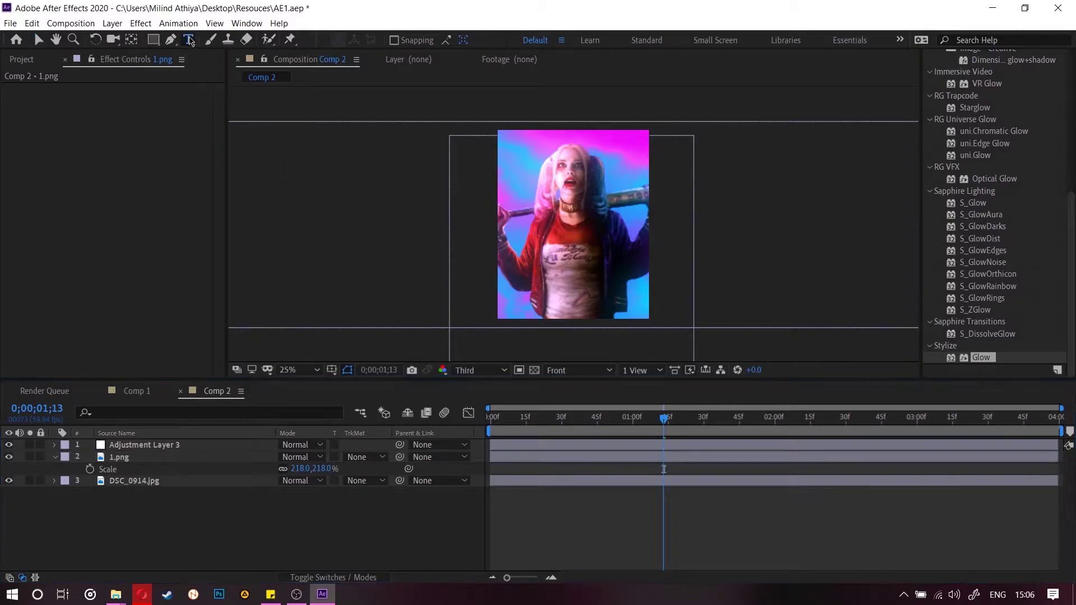
Type a two-line 'HARLEY' / 'QUINN' text layer and move it below 1.png.
{"action": "left_click", "coordinate": [515, 201]}
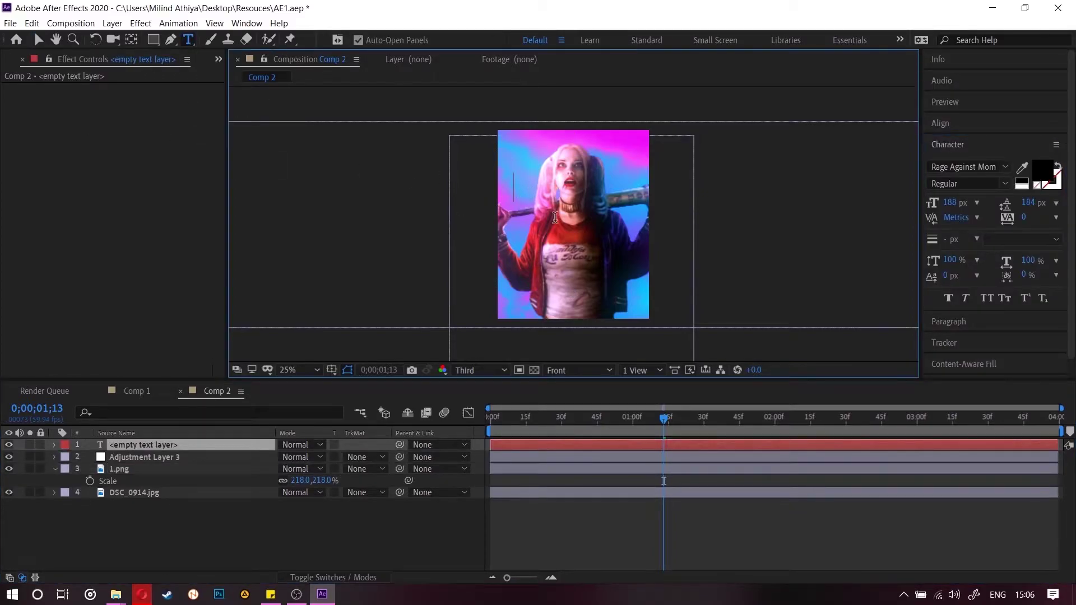
{"action": "type", "text": "HARLEY"}
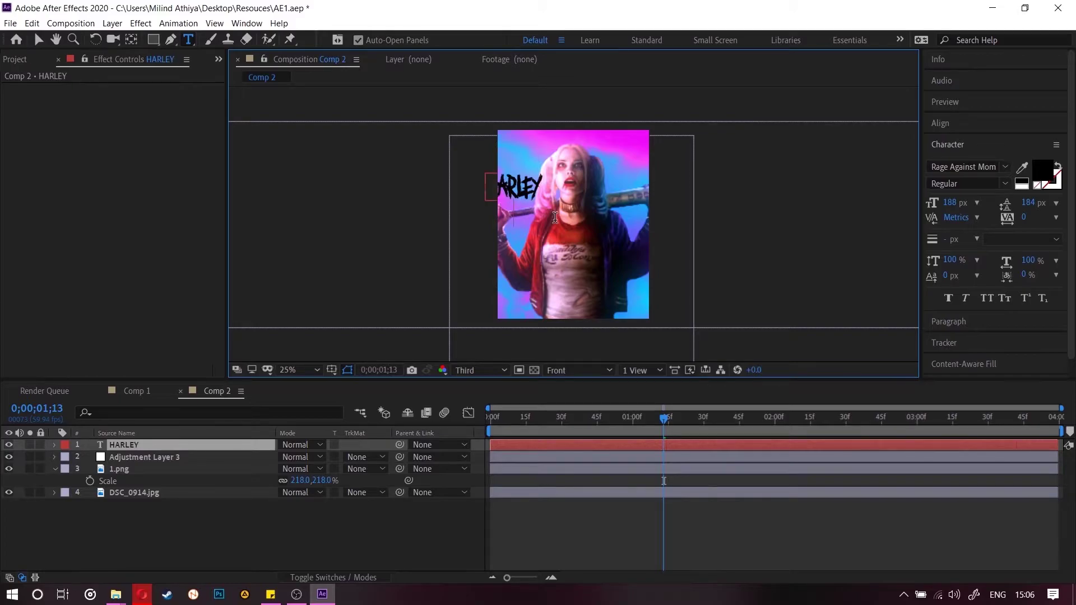
{"action": "key", "text": "Return"}
{"action": "type", "text": "QUINN"}
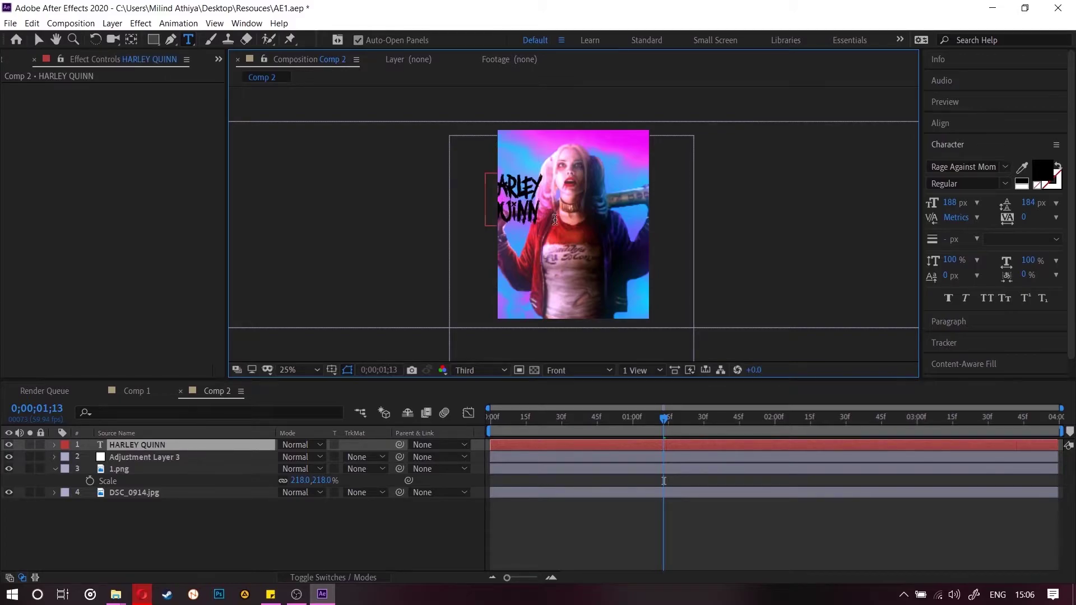
{"action": "left_click", "coordinate": [197, 451]}
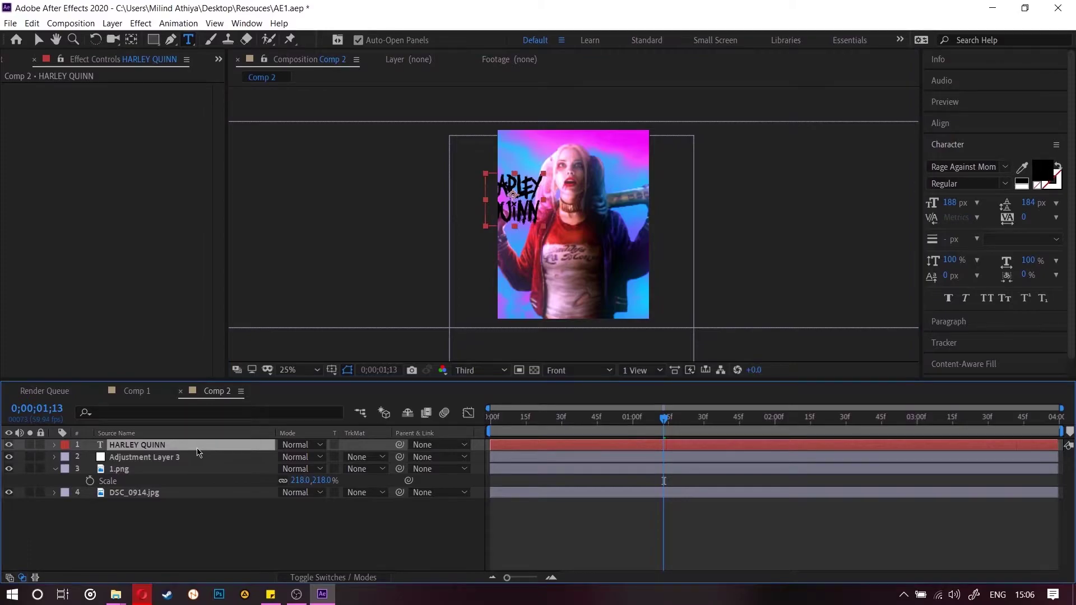
{"action": "left_click_drag", "start_coordinate": [197, 451], "coordinate": [194, 487]}
Scale the HARLEY QUINN text to 276% and move it right and down behind Harley.
{"action": "key", "text": "s"}
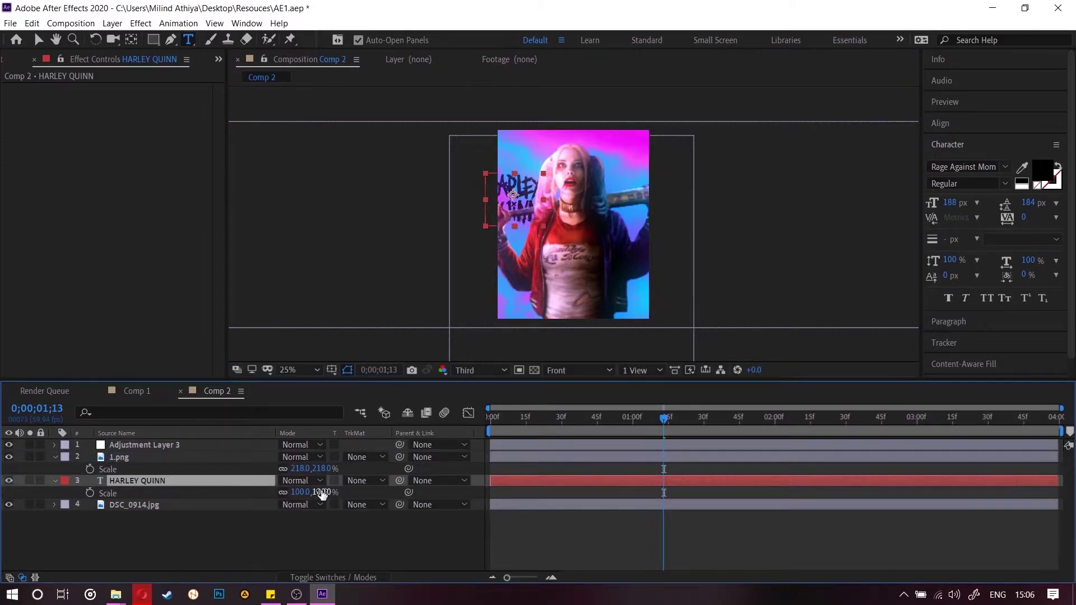
{"action": "left_click_drag", "start_coordinate": [322, 494], "coordinate": [543, 244]}
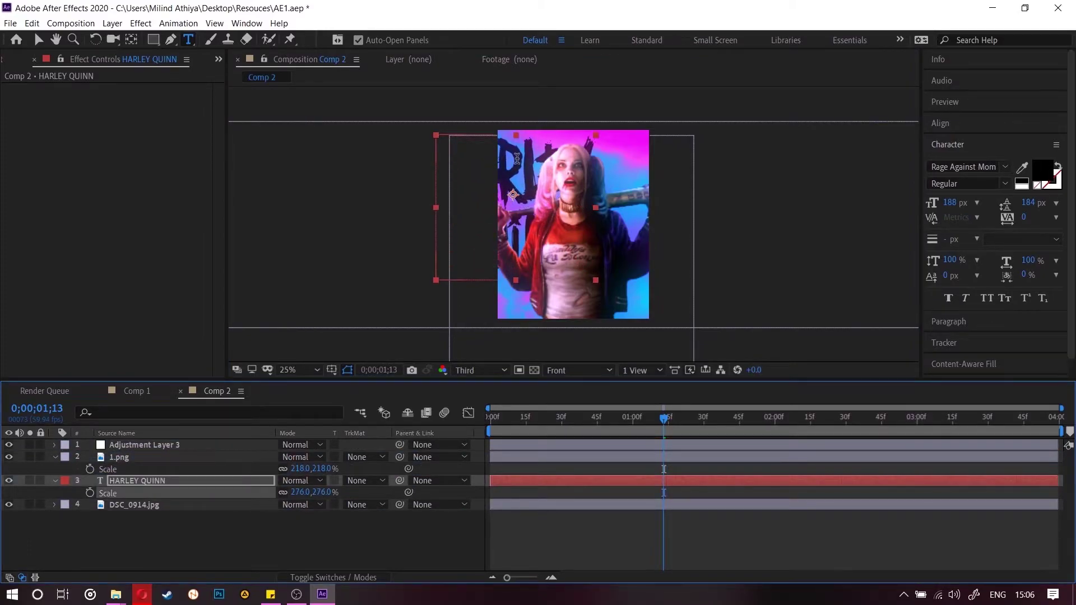
{"action": "key", "text": "v"}
{"action": "left_click_drag", "start_coordinate": [517, 159], "coordinate": [577, 177]}
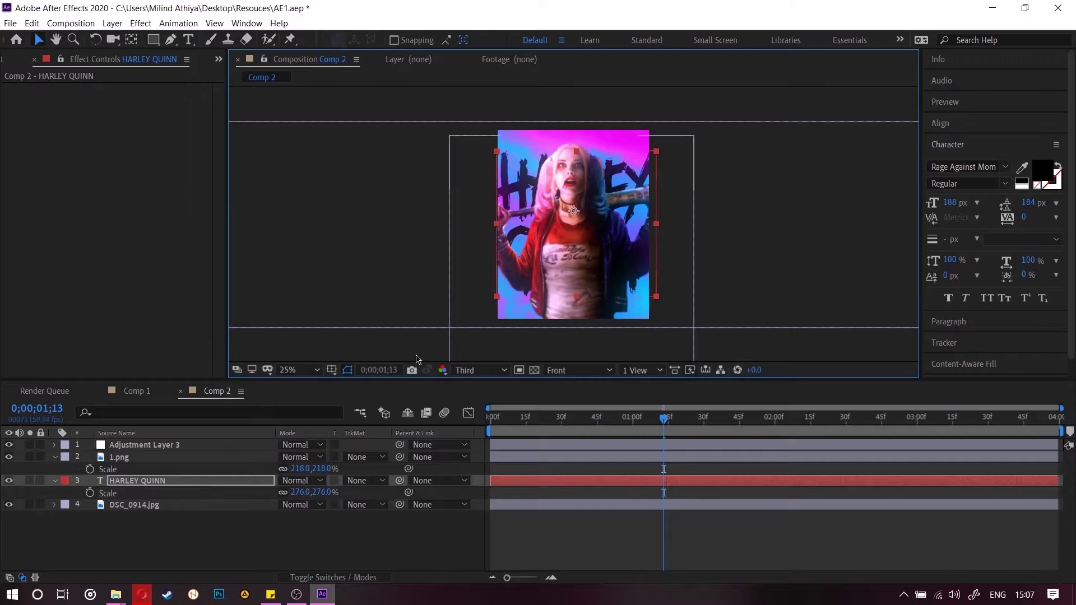
Fade the HARLEY QUINN text layer to 41% opacity.
{"action": "left_click", "coordinate": [173, 481]}
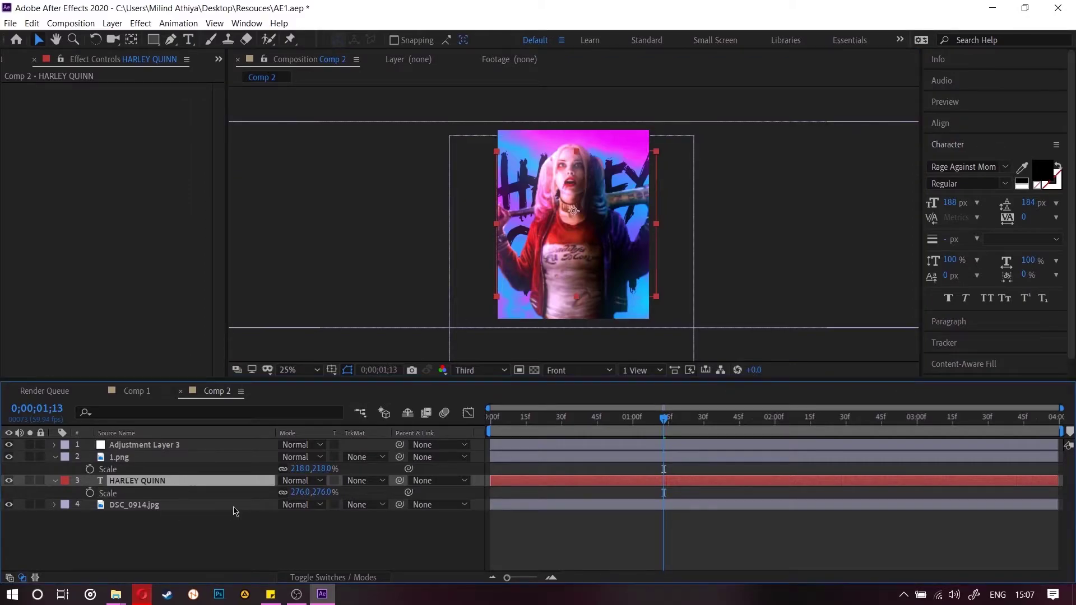
{"action": "key", "text": "t"}
{"action": "left_click_drag", "start_coordinate": [288, 493], "coordinate": [248, 495]}
{"action": "left_click", "coordinate": [493, 416]}
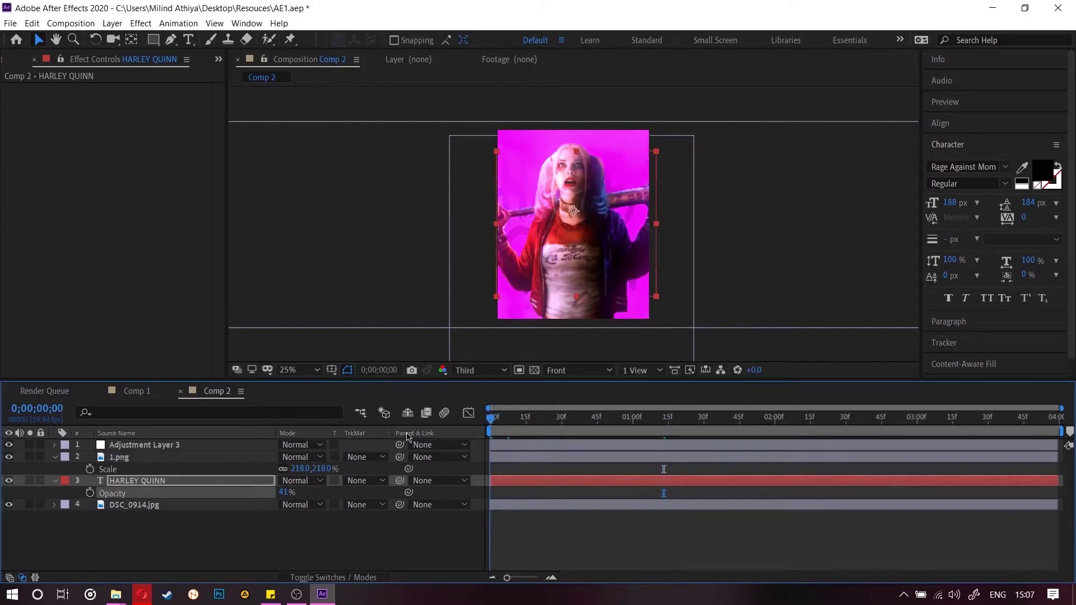
Collapse the layer properties, zoom in on Harley's face and set preview resolution to Full.
{"action": "left_click", "coordinate": [155, 447]}
{"action": "left_click", "coordinate": [177, 519]}
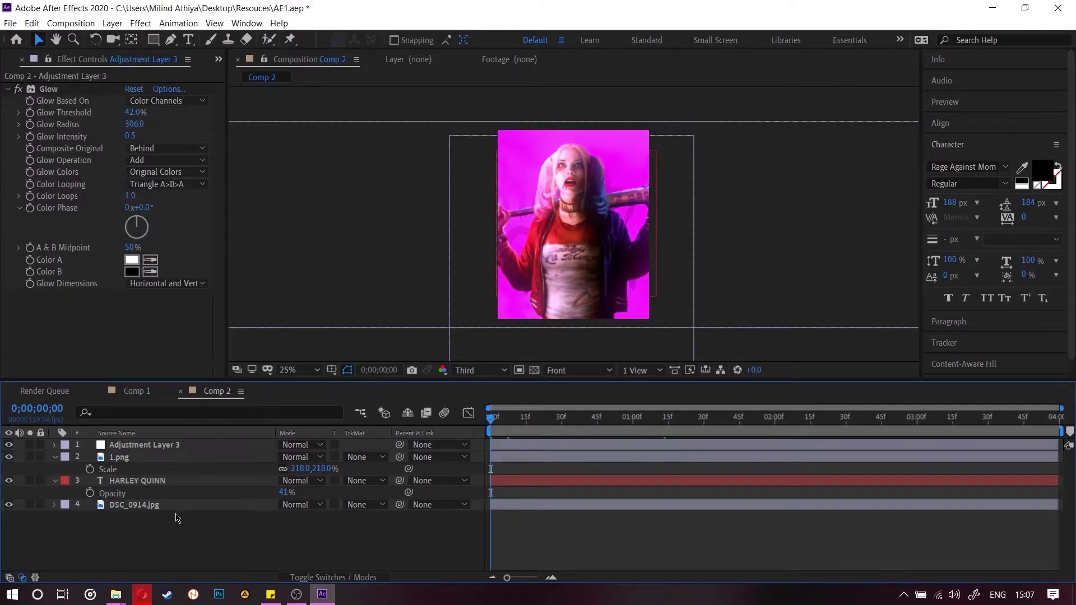
{"action": "left_click", "coordinate": [55, 482]}
{"action": "left_click", "coordinate": [54, 459]}
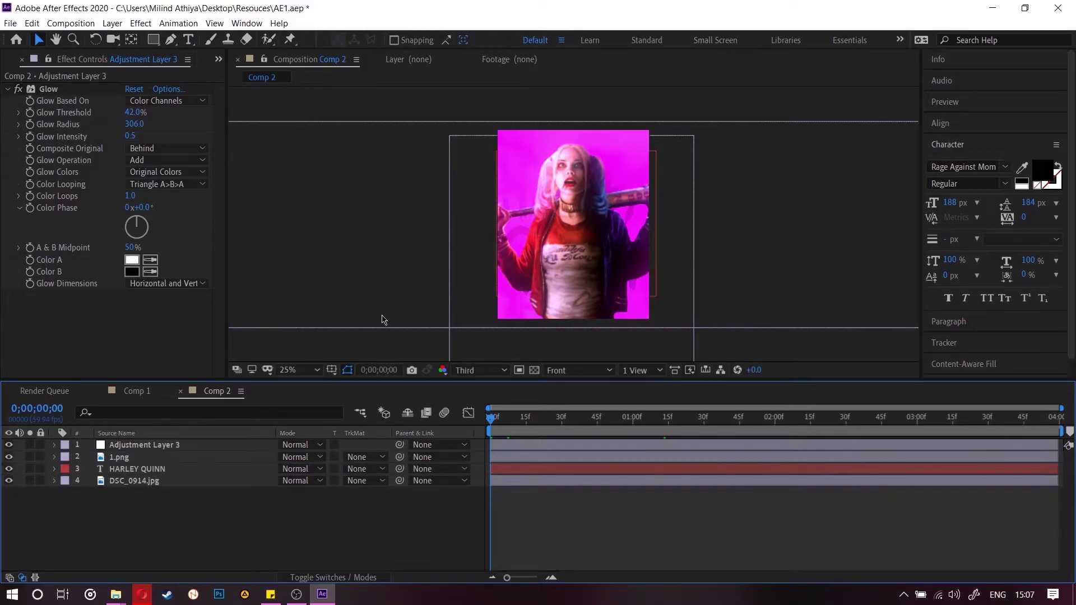
{"action": "left_click", "coordinate": [170, 40]}
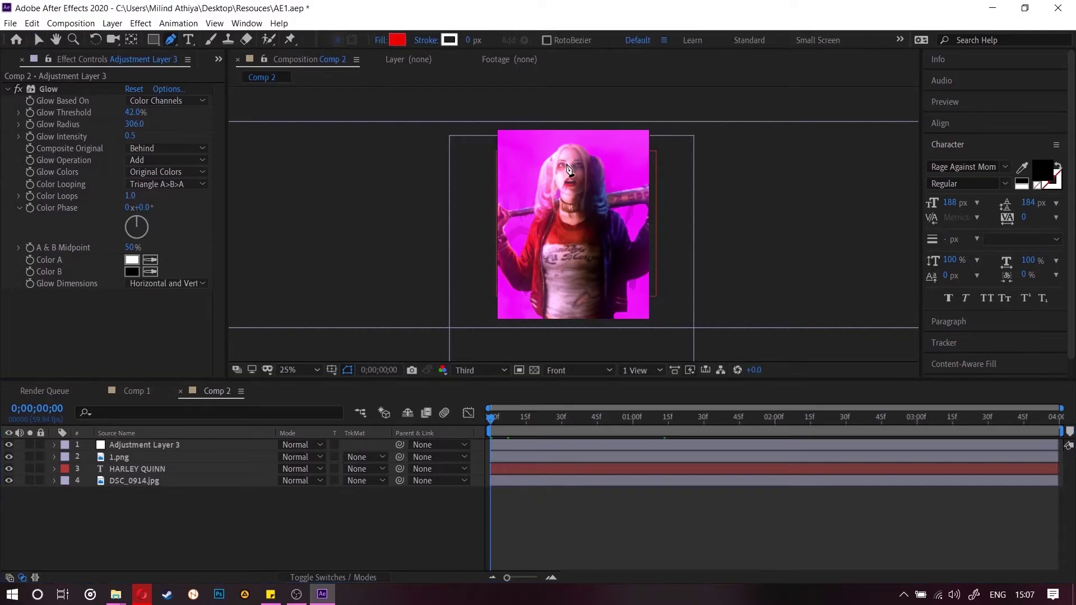
{"action": "scroll", "coordinate": [569, 170], "scroll_direction": "up", "scroll_amount": 4}
{"action": "left_click_drag", "start_coordinate": [518, 218], "coordinate": [557, 320]}
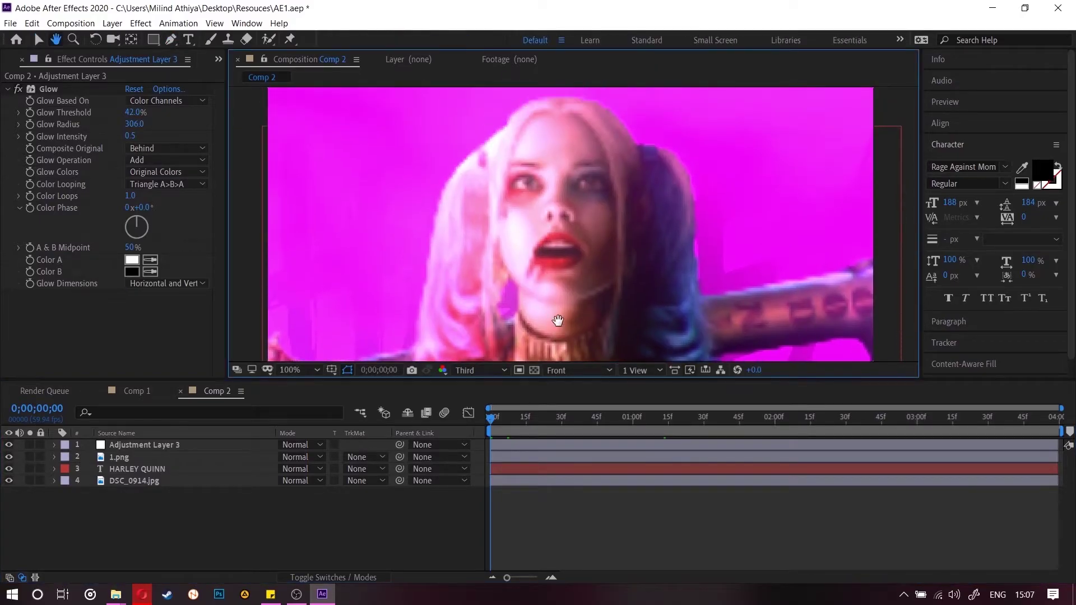
{"action": "left_click", "coordinate": [480, 370]}
{"action": "left_click", "coordinate": [473, 403]}
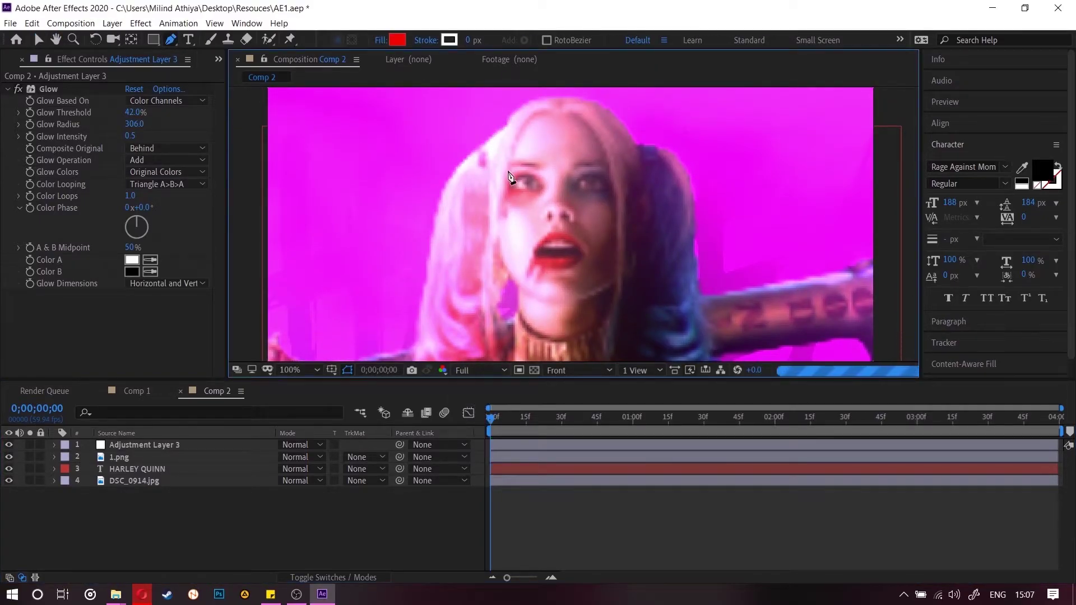
{"action": "scroll", "coordinate": [520, 178], "scroll_direction": "up", "scroll_amount": 2}
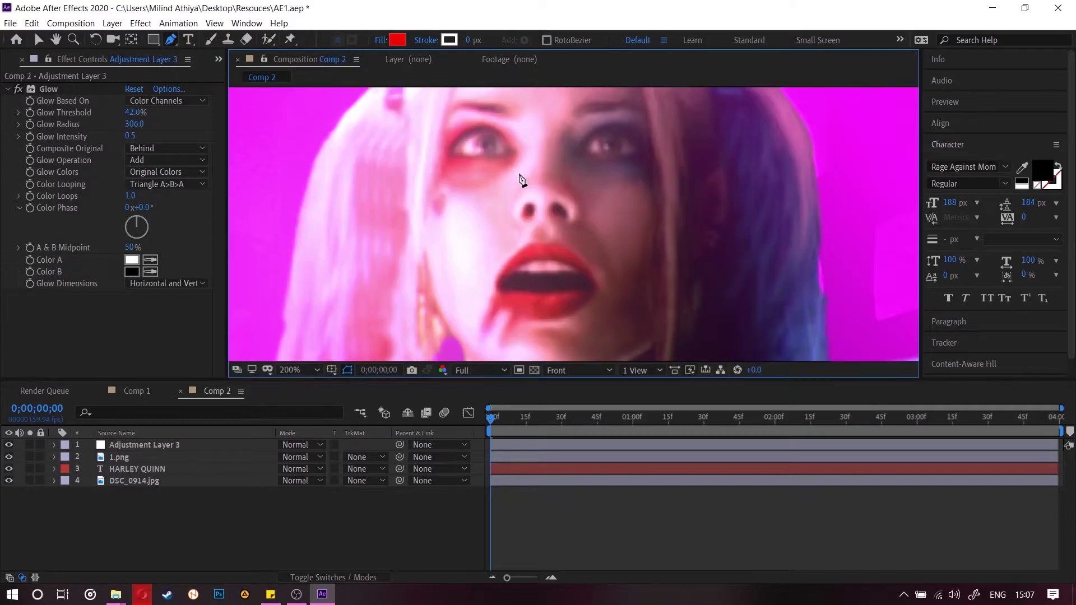
Outline the left eye with a closed red-filled pen shape.
{"action": "left_click", "coordinate": [453, 150]}
{"action": "left_click_drag", "start_coordinate": [486, 128], "coordinate": [495, 128]}
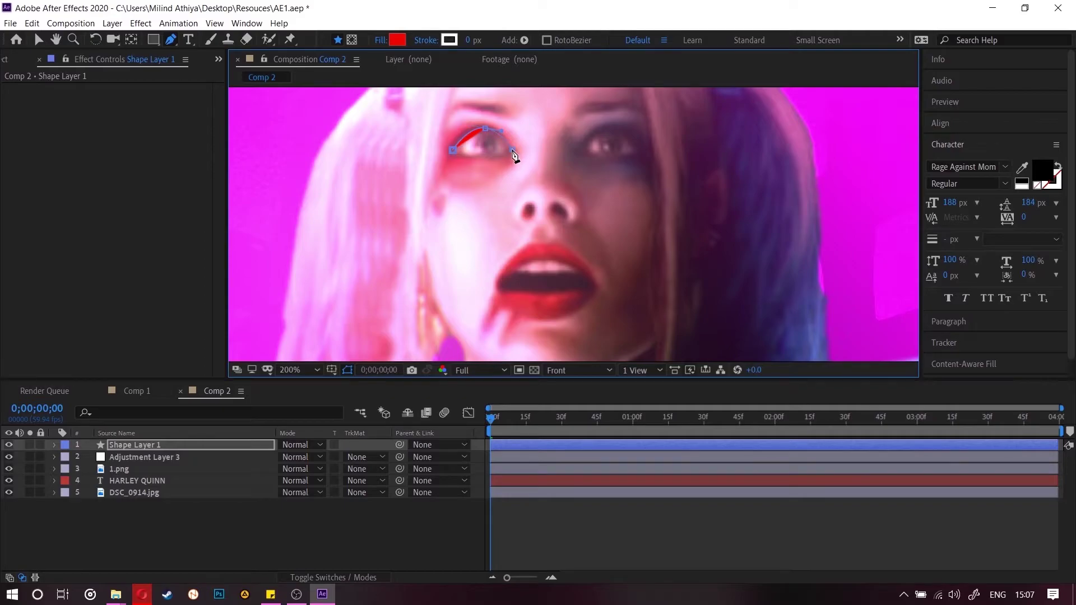
{"action": "left_click_drag", "start_coordinate": [485, 159], "coordinate": [471, 160]}
{"action": "left_click", "coordinate": [452, 149]}
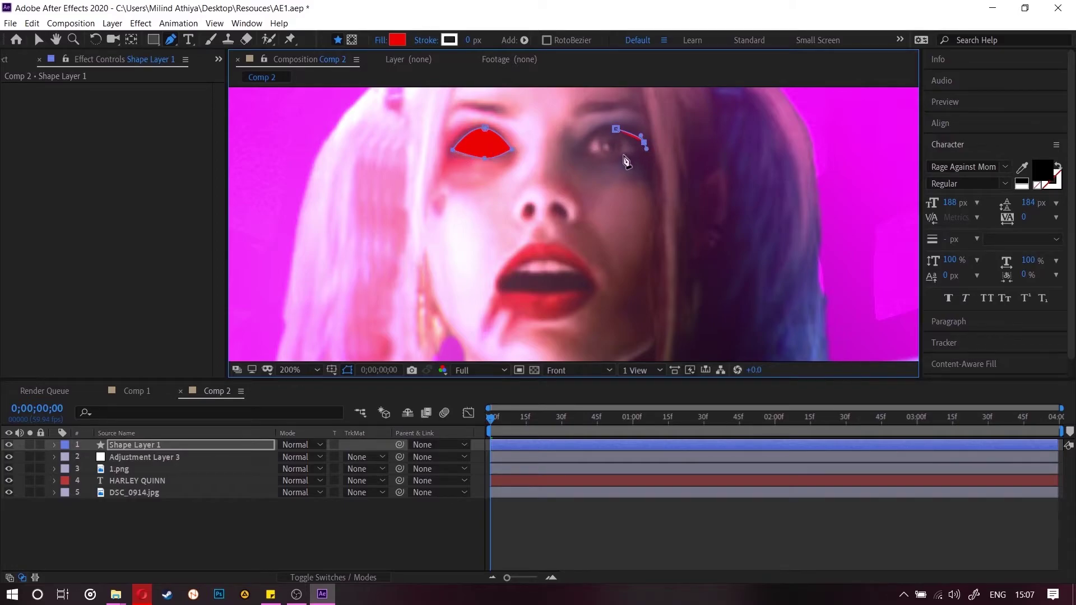
Outline the right eye and move Shape Layer 1 below Adjustment Layer 3.
{"action": "left_click_drag", "start_coordinate": [621, 153], "coordinate": [612, 156]}
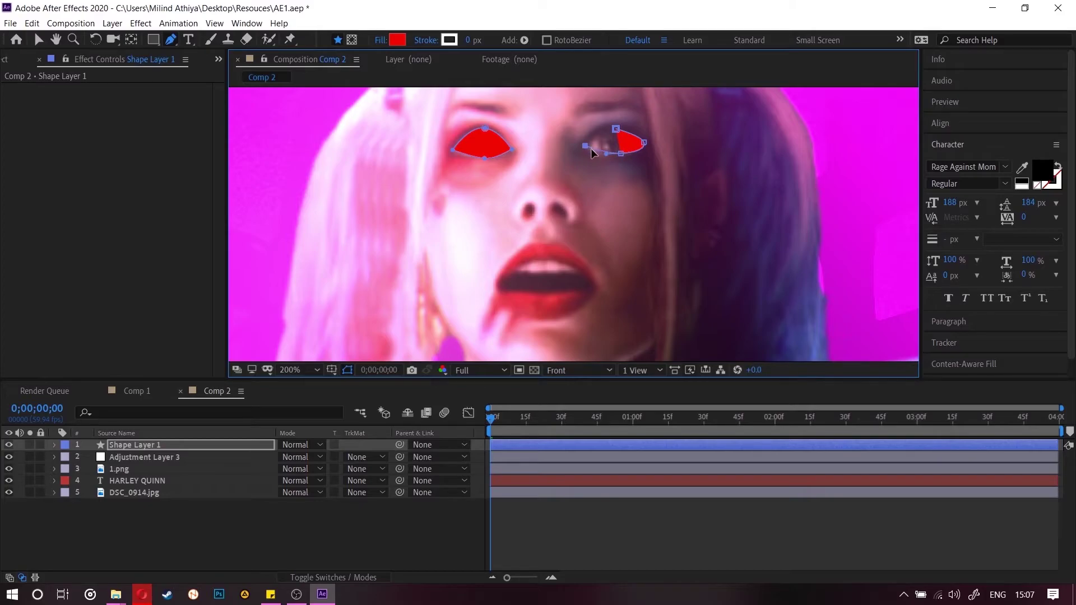
{"action": "key", "text": "ctrl+z"}
{"action": "left_click_drag", "start_coordinate": [618, 131], "coordinate": [623, 129]}
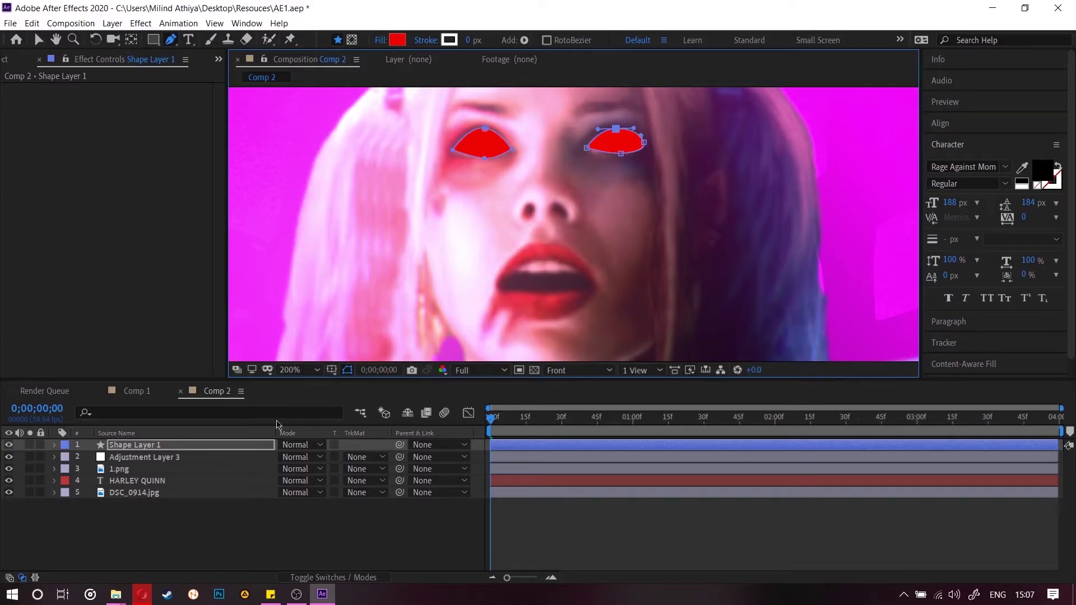
{"action": "left_click_drag", "start_coordinate": [161, 446], "coordinate": [159, 465]}
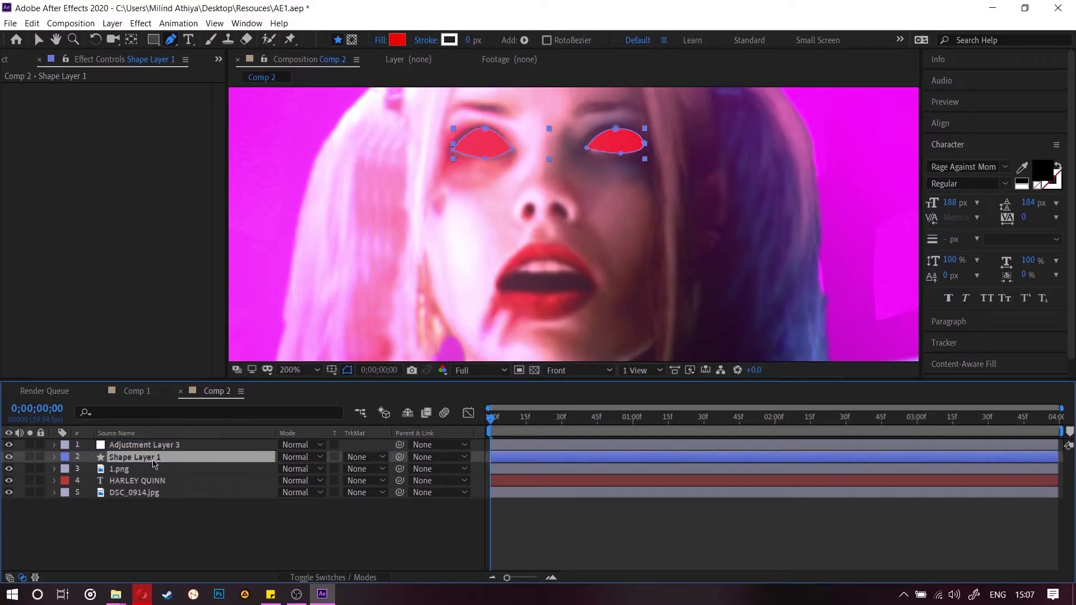
Apply the Hue/Saturation effect to Shape Layer 1 from Effects & Presets.
{"action": "left_click", "coordinate": [181, 547]}
{"action": "left_click", "coordinate": [160, 458]}
{"action": "left_click", "coordinate": [959, 376]}
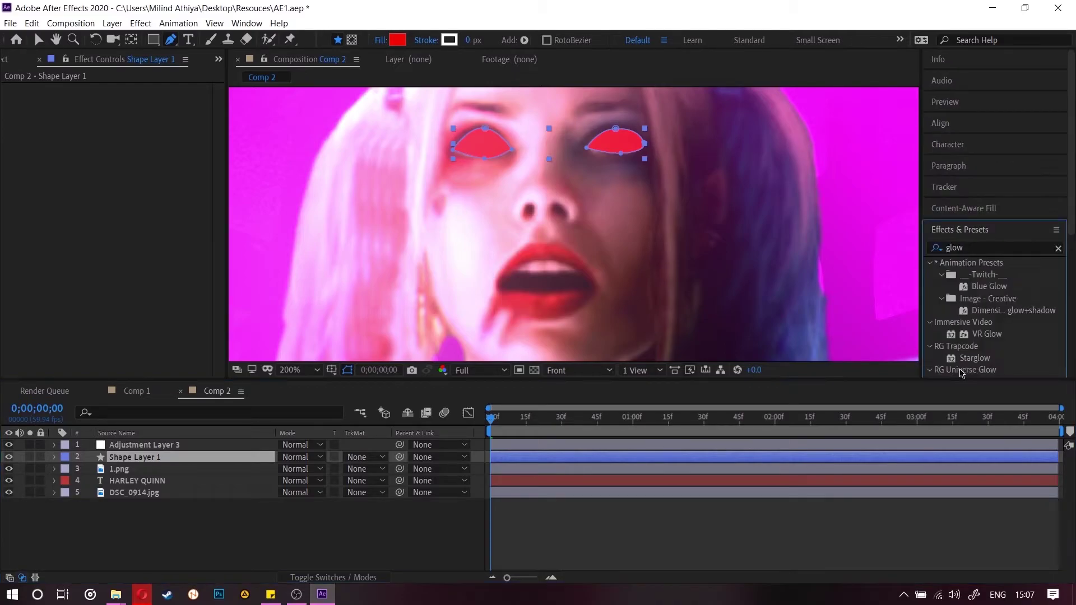
{"action": "left_click", "coordinate": [983, 252]}
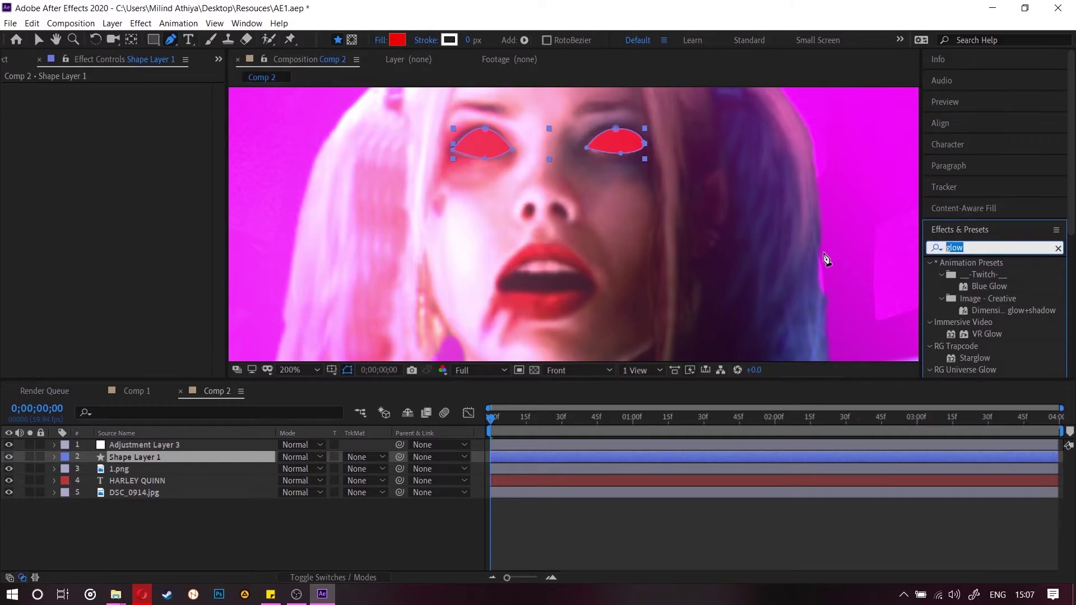
{"action": "type", "text": "hue"}
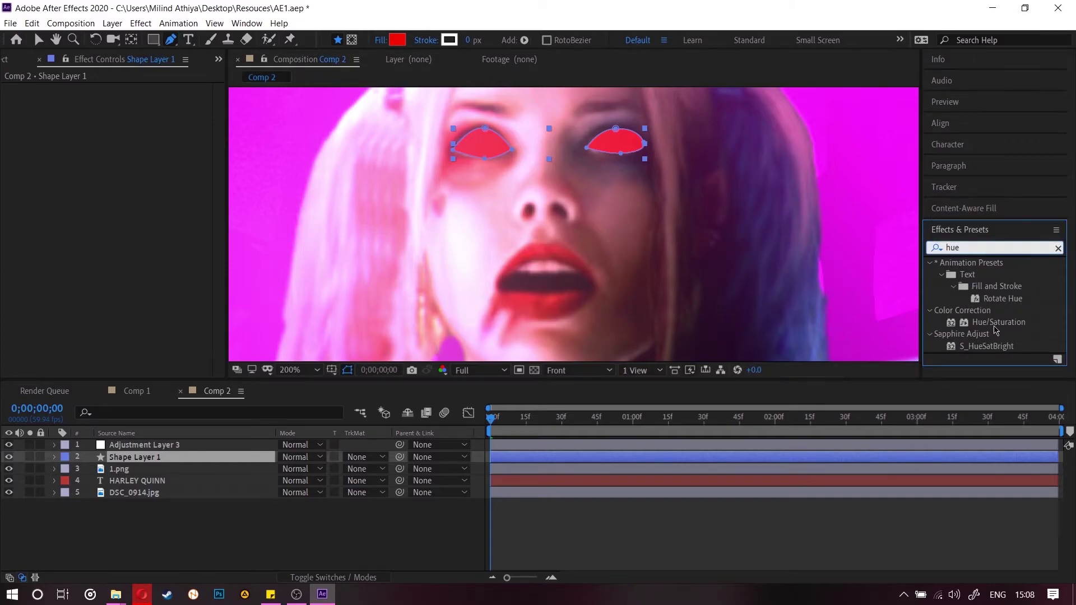
{"action": "left_click_drag", "start_coordinate": [997, 322], "coordinate": [100, 197]}
{"action": "key", "text": "v"}
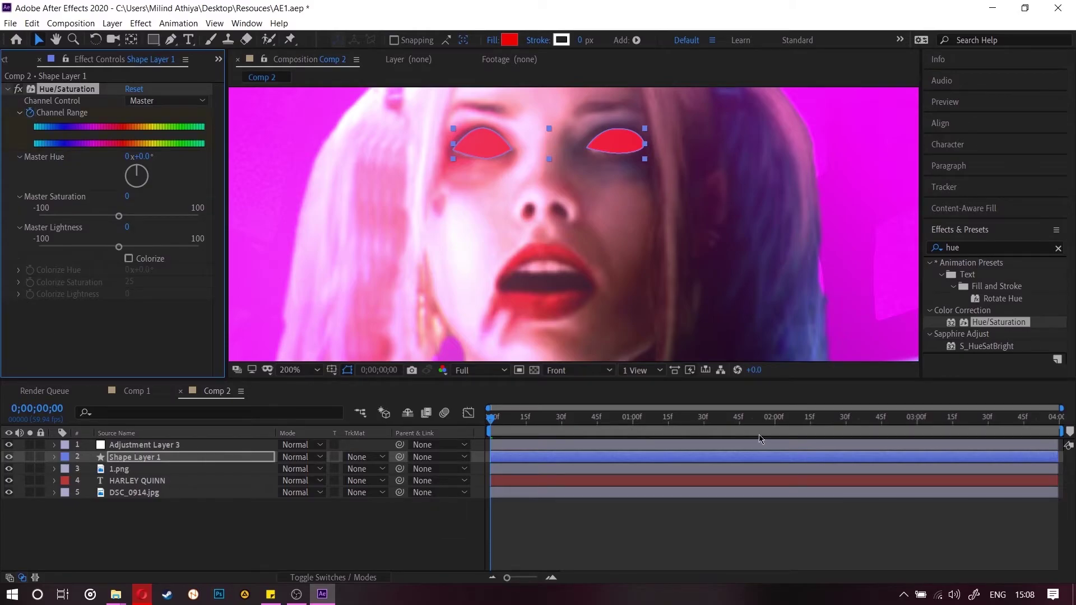
Keyframe Master Hue to one full revolution, with the last keyframe at the composition end.
{"action": "left_click", "coordinate": [775, 422]}
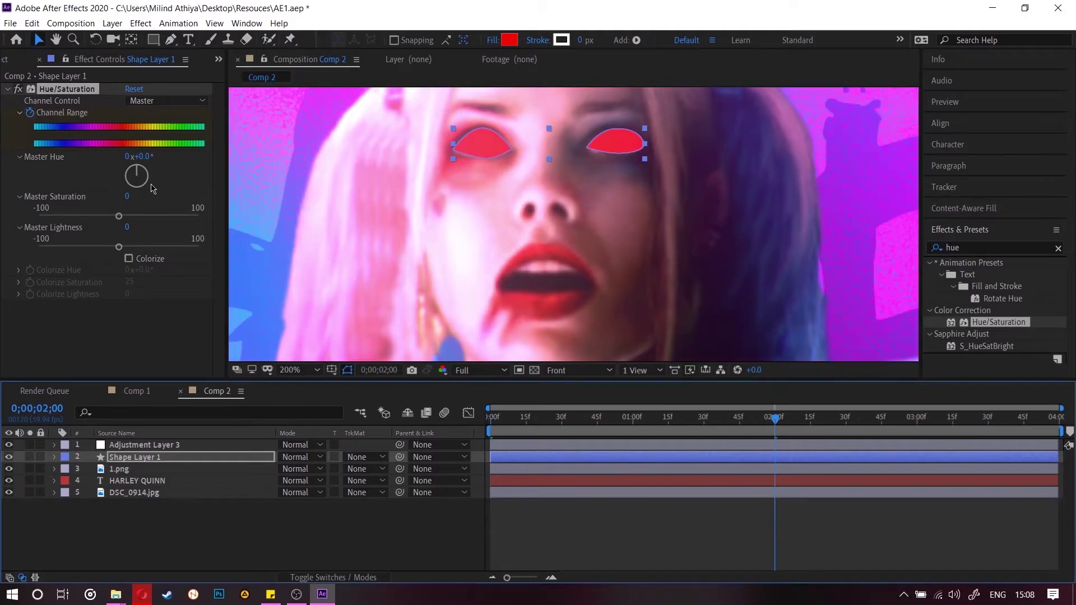
{"action": "left_click", "coordinate": [128, 157]}
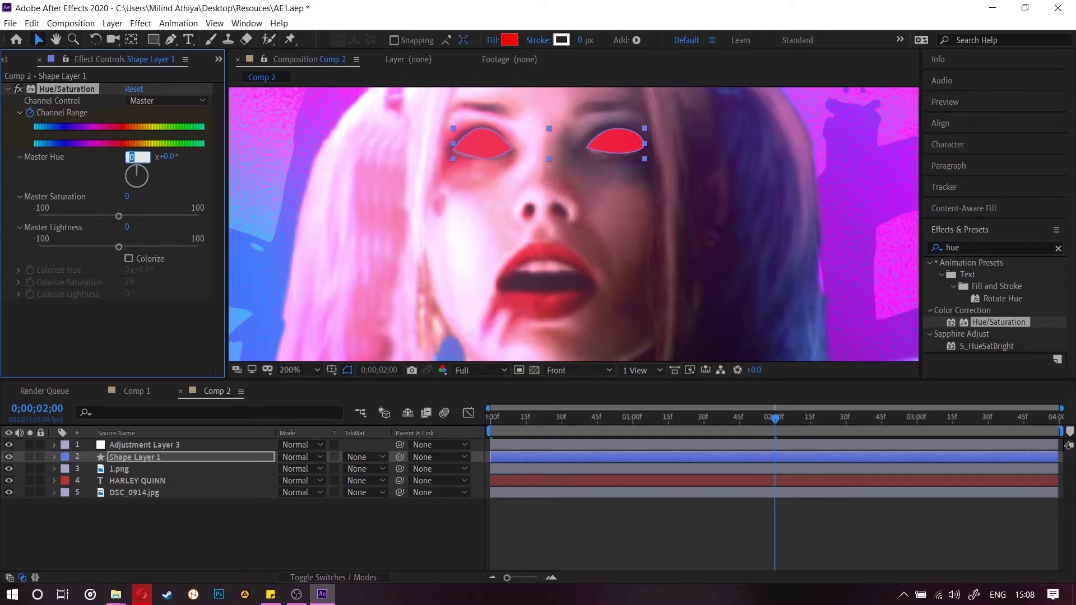
{"action": "type", "text": "1"}
{"action": "key", "text": "Return"}
{"action": "key", "text": "u"}
{"action": "left_click_drag", "start_coordinate": [940, 481], "coordinate": [1059, 481]}
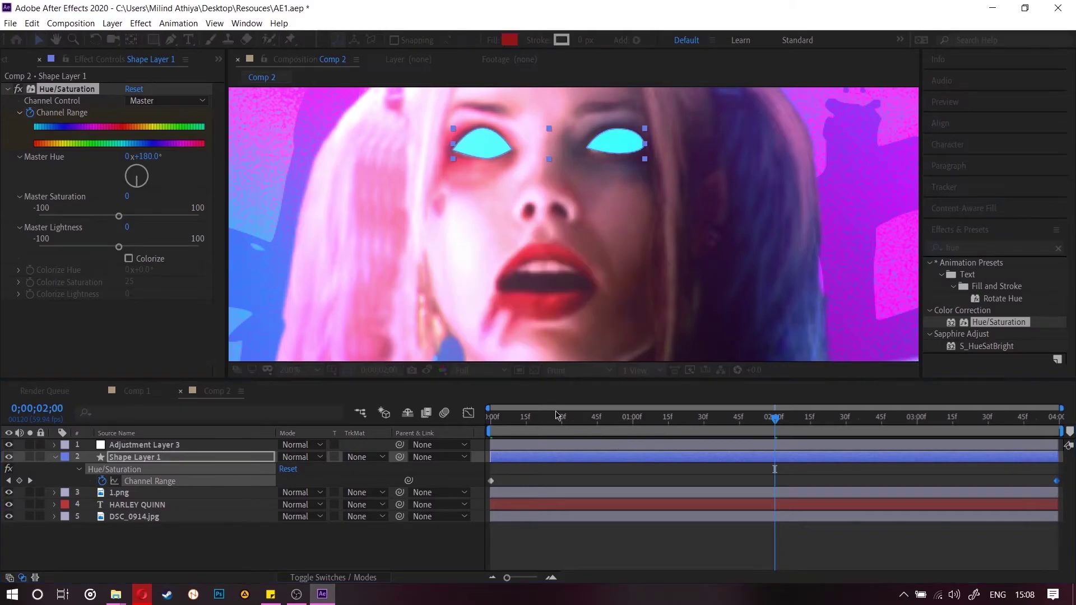
{"action": "left_click", "coordinate": [488, 419]}
{"action": "scroll", "coordinate": [527, 252], "scroll_direction": "down", "scroll_amount": 4}
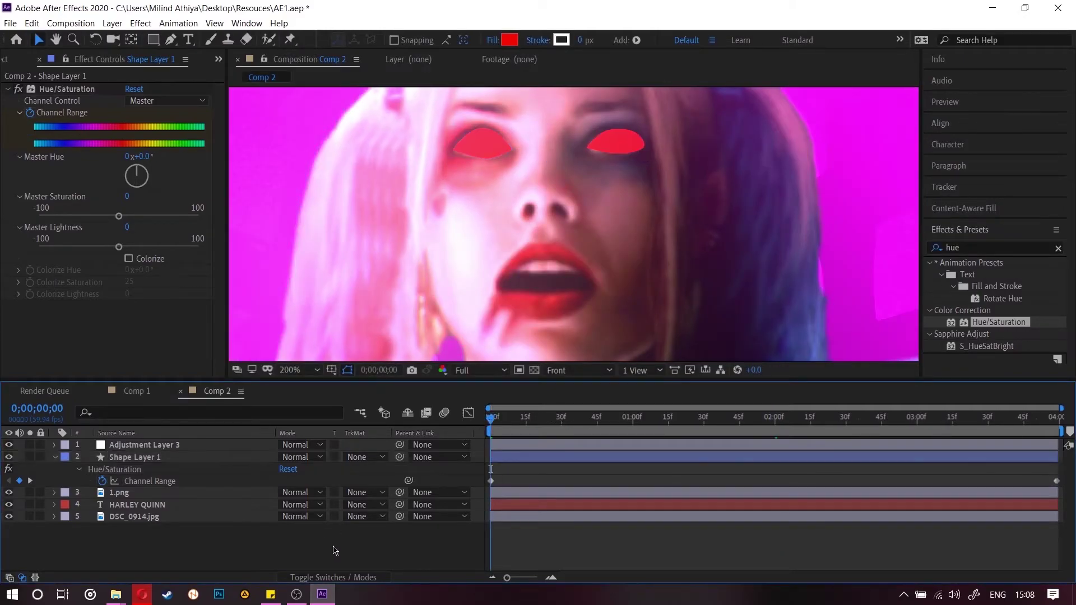
{"action": "scroll", "coordinate": [529, 252], "scroll_direction": "down", "scroll_amount": 2}
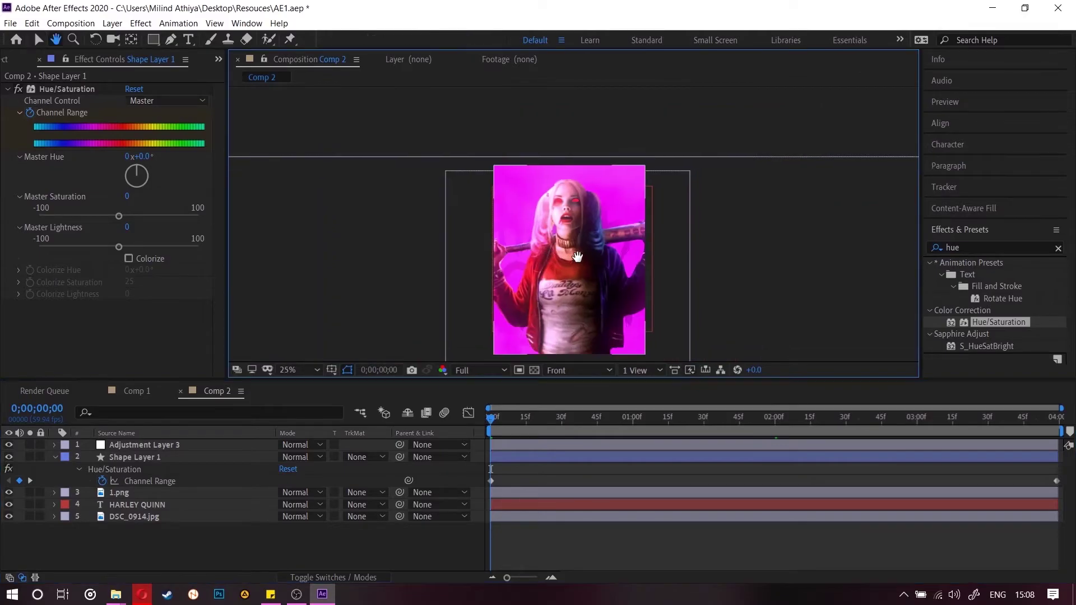
Set preview resolution to Third and play the animation to watch the eyes shift colour.
{"action": "left_click", "coordinate": [502, 370]}
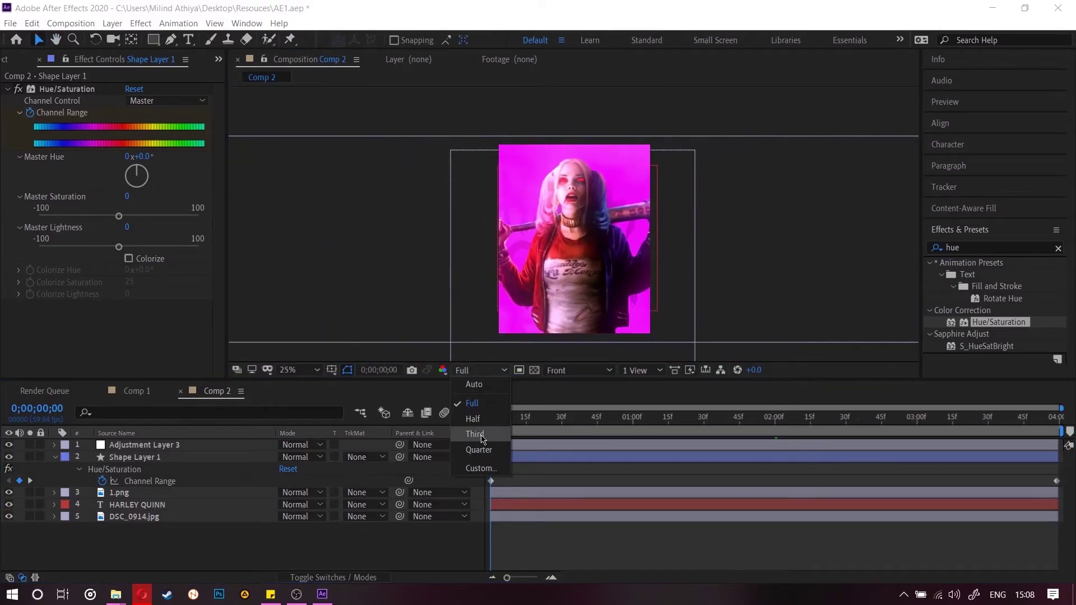
{"action": "left_click", "coordinate": [481, 443]}
{"action": "key", "text": "space"}
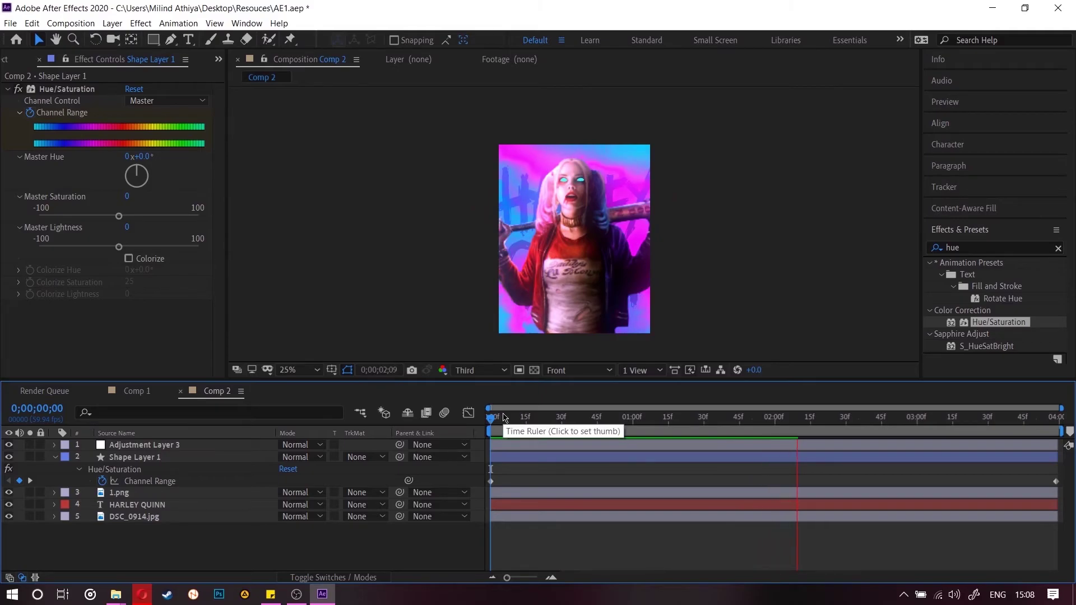
{"action": "left_click", "coordinate": [117, 450]}
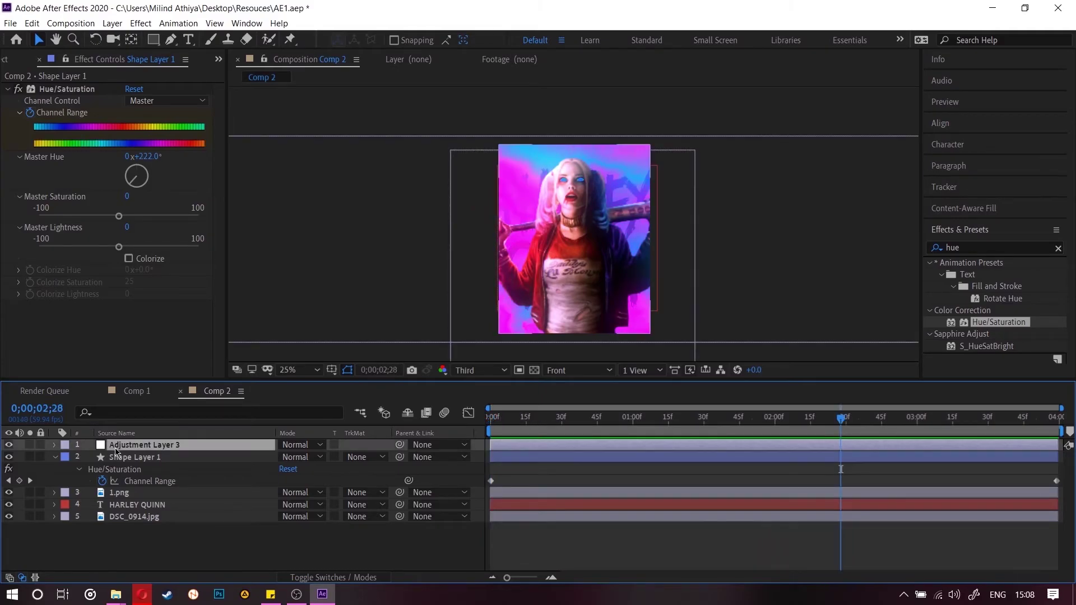
Add Curves to Adjustment Layer 3 and lift the curve's lower point slightly.
{"action": "left_click", "coordinate": [1004, 248]}
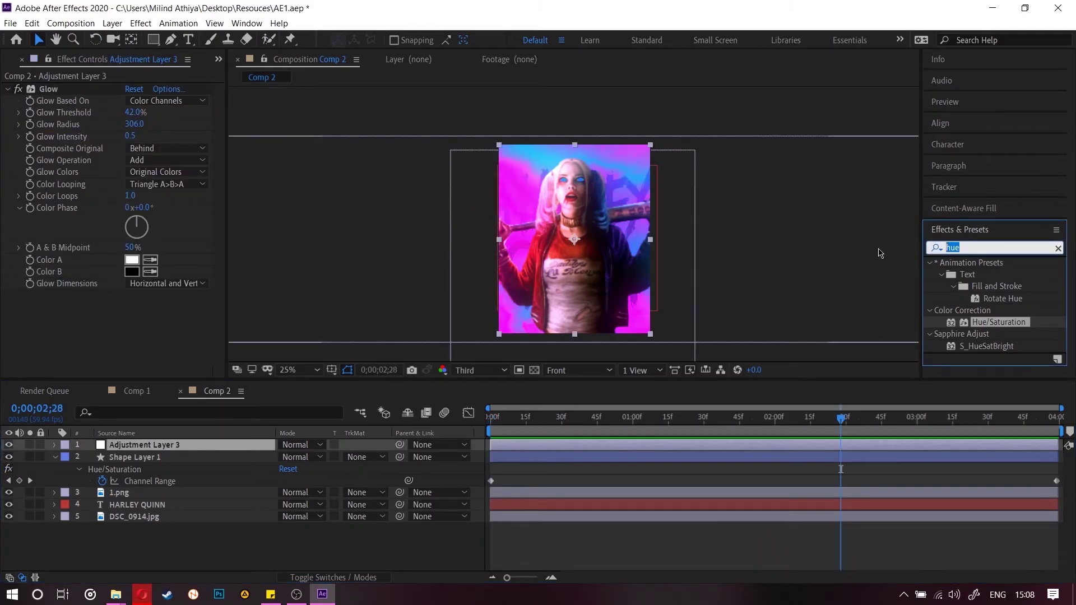
{"action": "type", "text": "curve"}
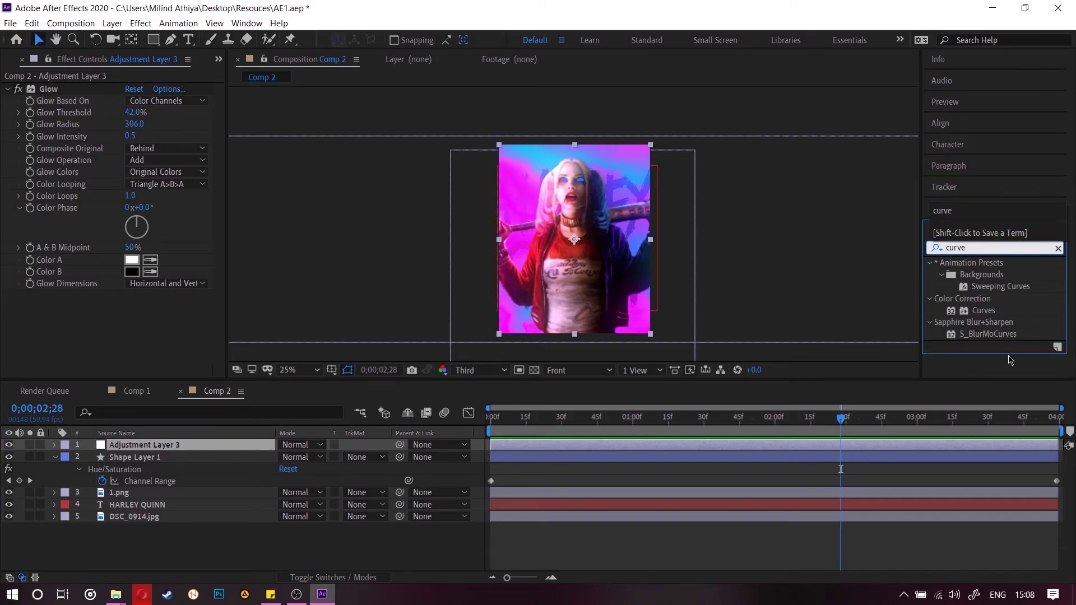
{"action": "left_click_drag", "start_coordinate": [978, 311], "coordinate": [67, 336]}
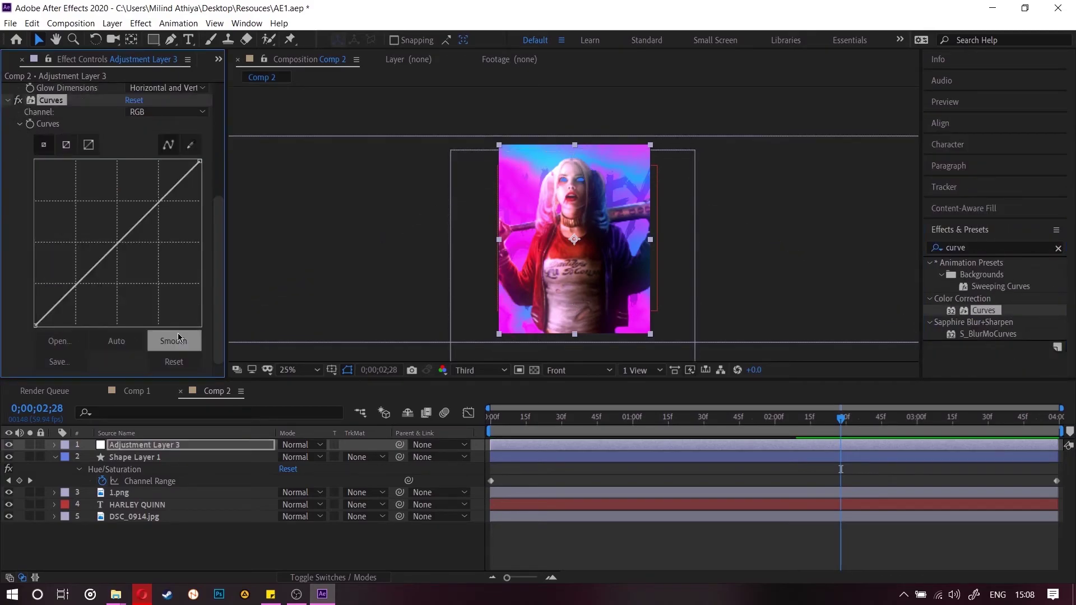
{"action": "left_click_drag", "start_coordinate": [34, 325], "coordinate": [50, 312]}
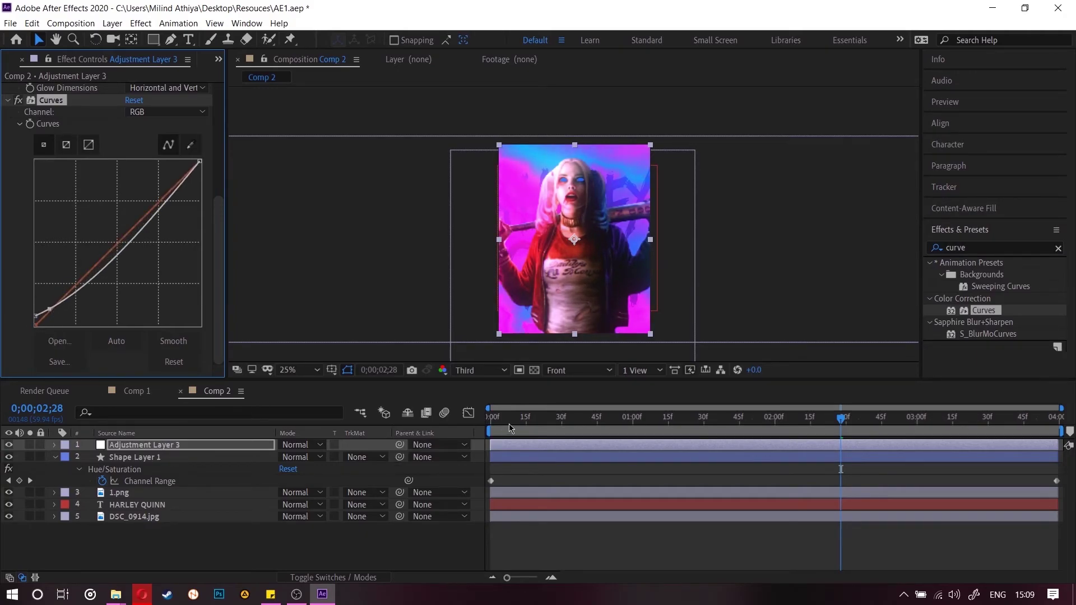
{"action": "left_click_drag", "start_coordinate": [509, 429], "coordinate": [491, 428]}
{"action": "left_click", "coordinate": [359, 529]}
{"action": "key", "text": "space"}
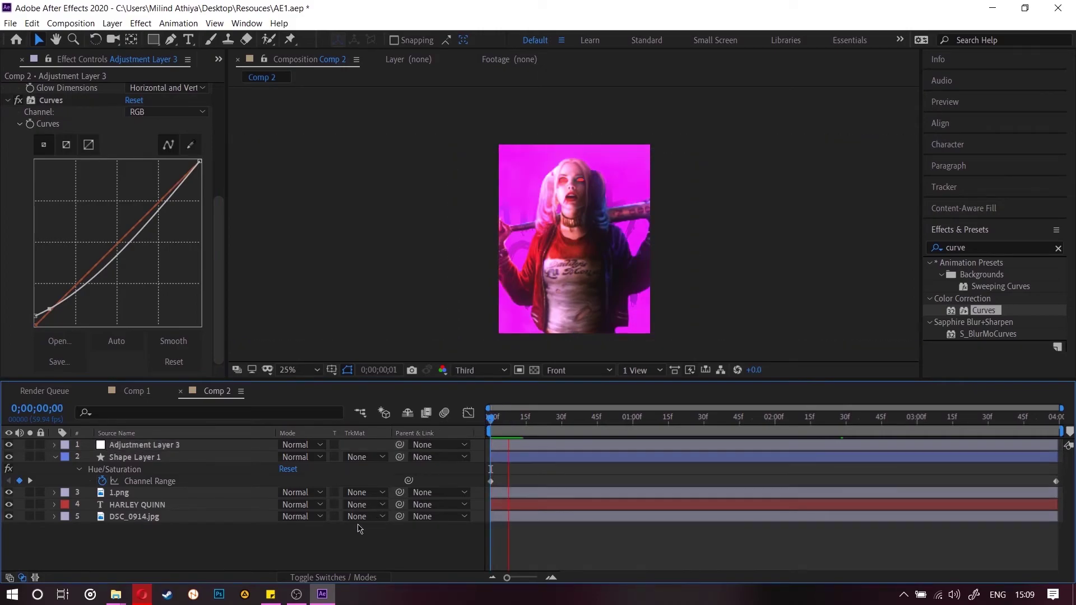